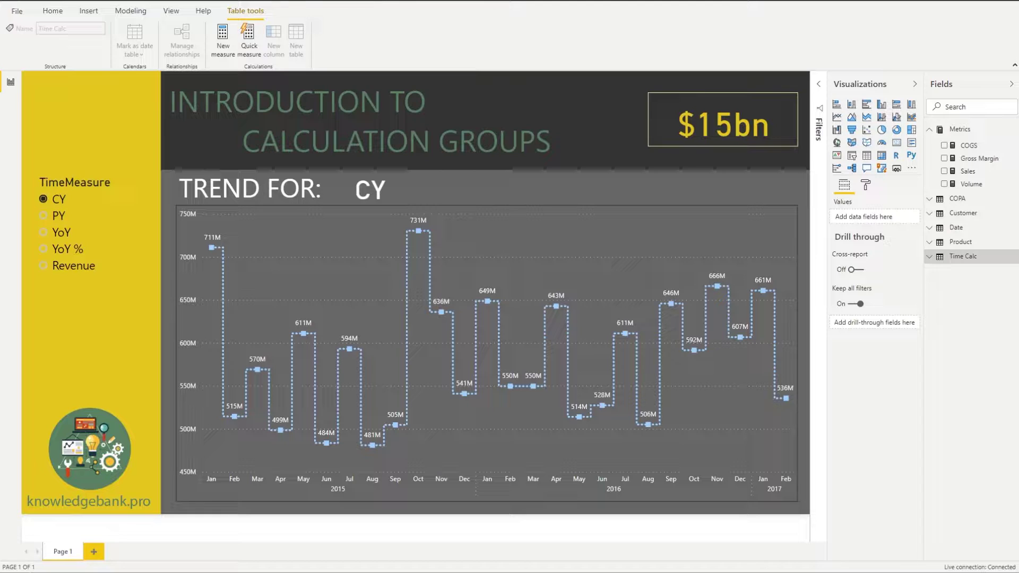
# - Expand the Product and Customer tables to view their fields, and collapse them again
pyautogui.click(934, 402)
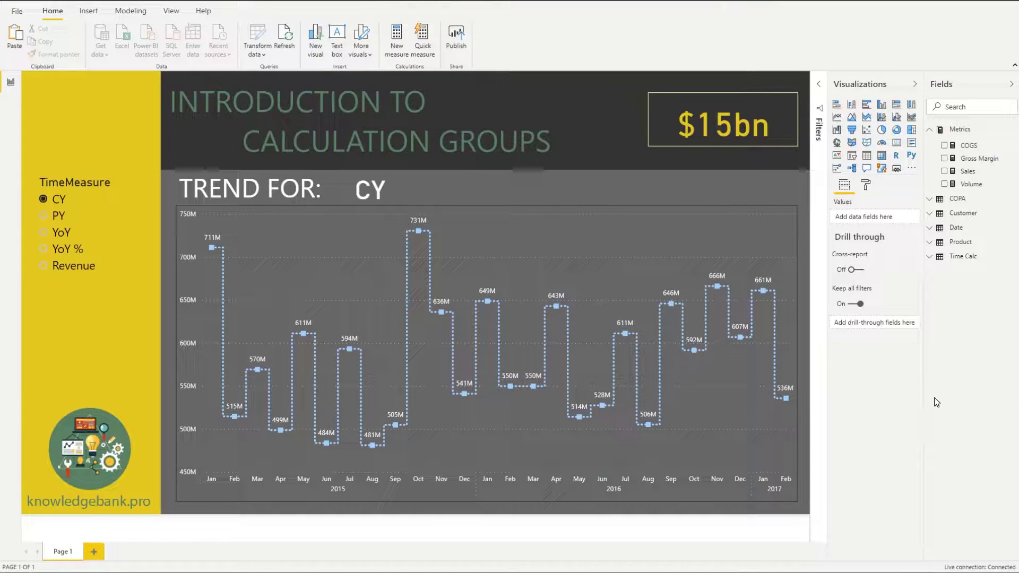
pyautogui.click(963, 243)
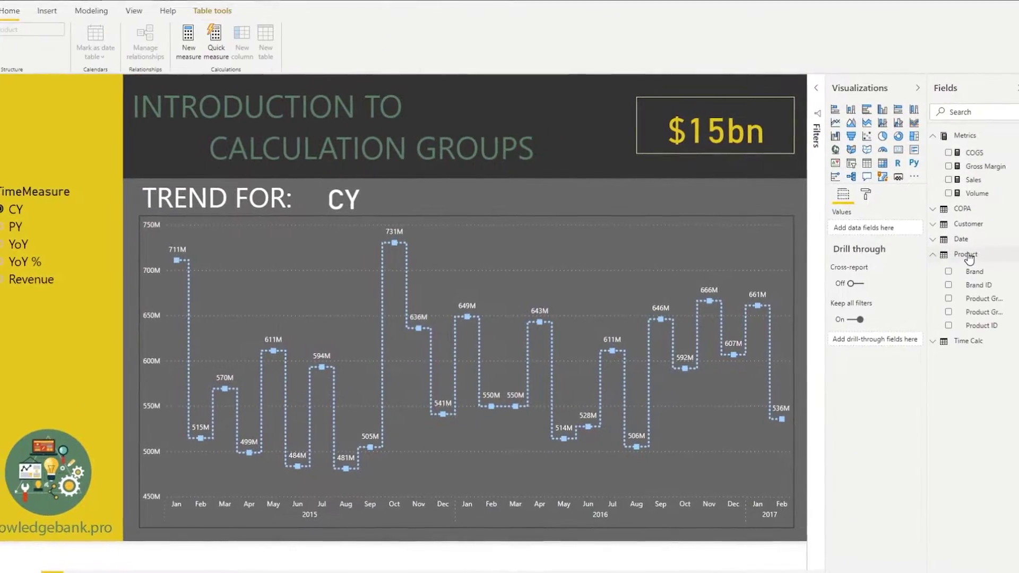
pyautogui.click(932, 223)
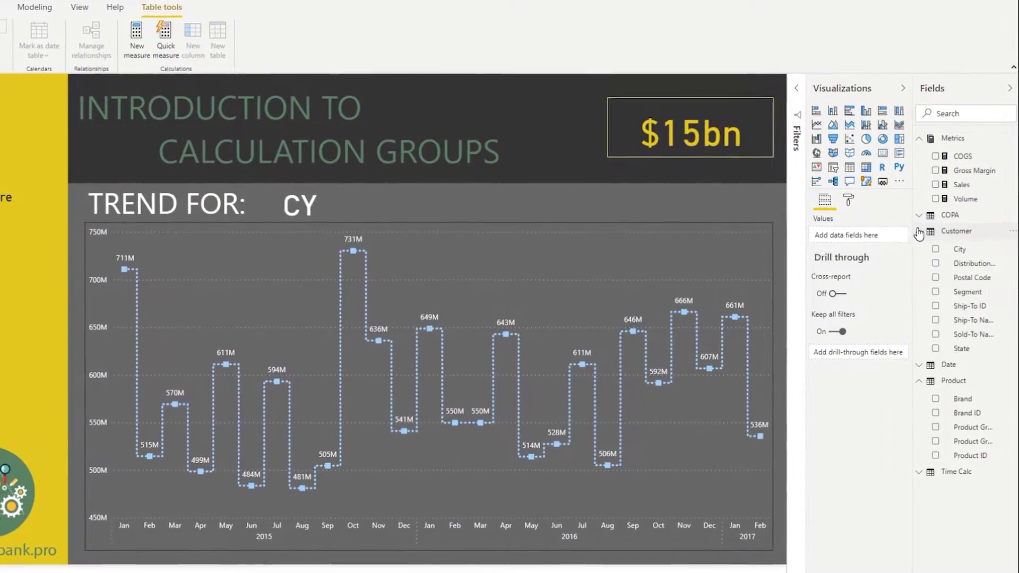
pyautogui.click(923, 235)
pyautogui.click(918, 265)
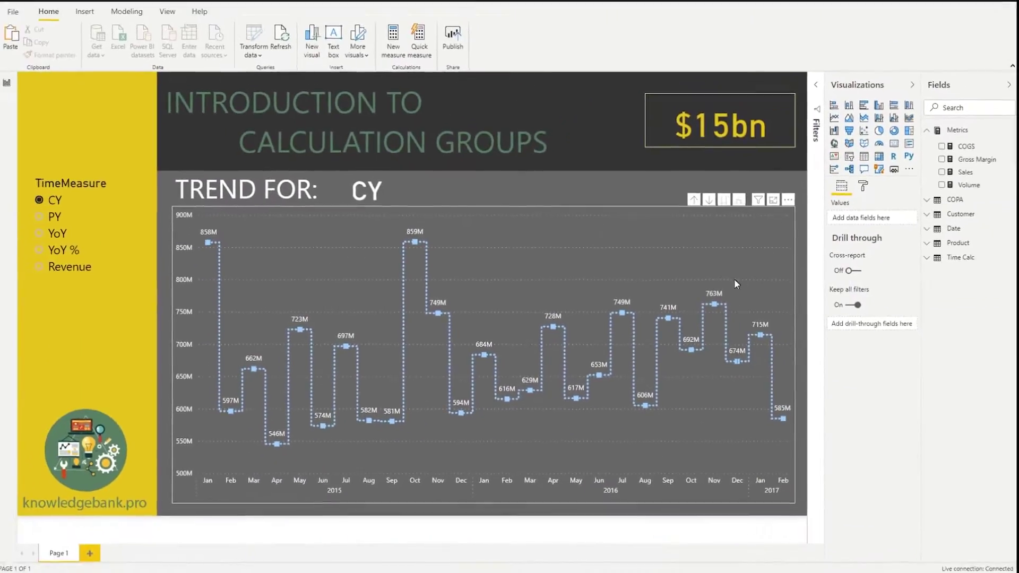
# - Replace the Volume measure with Sales in the card visual beside the report title
pyautogui.moveTo(593, 237)
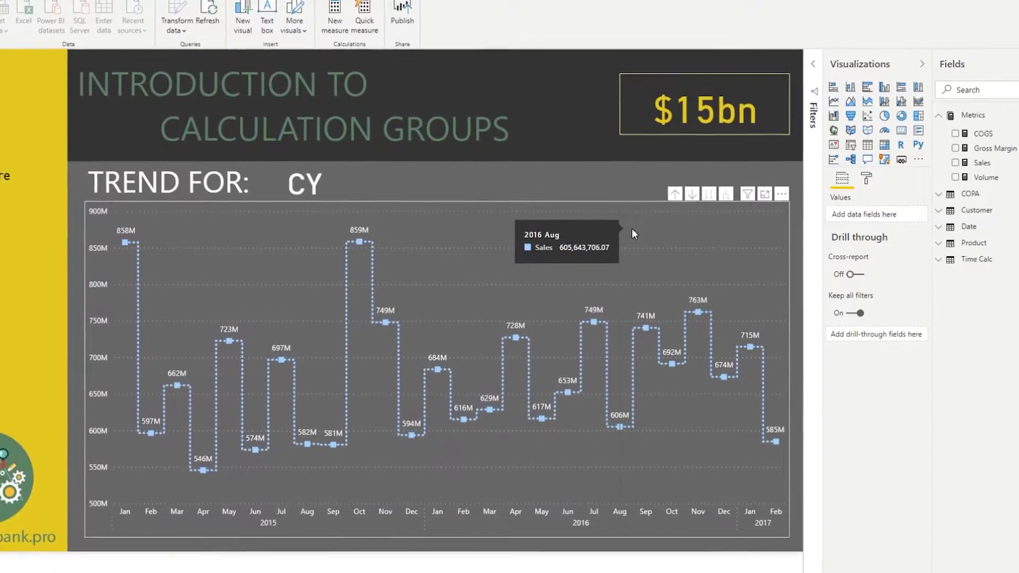
pyautogui.click(759, 248)
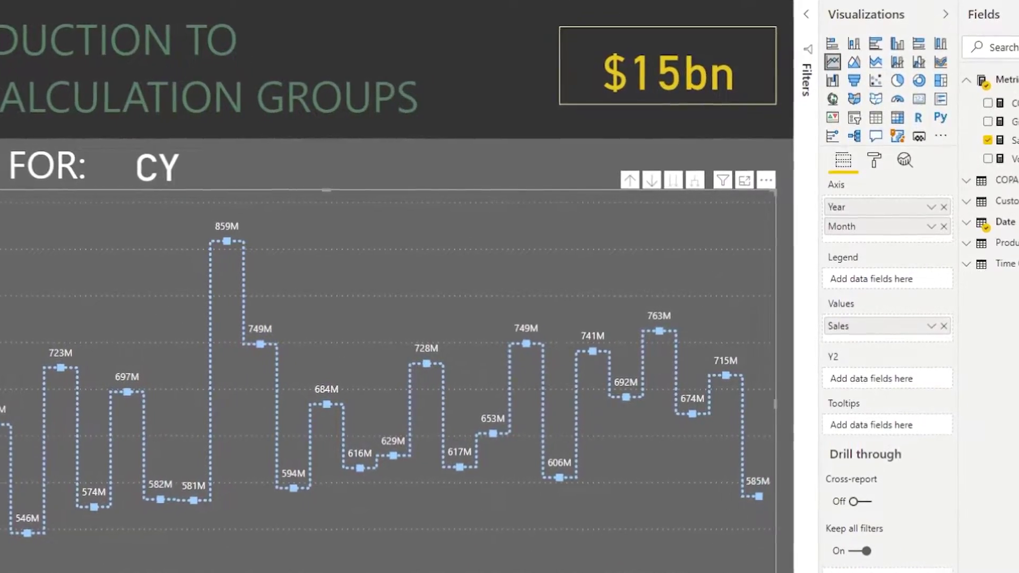
pyautogui.click(663, 80)
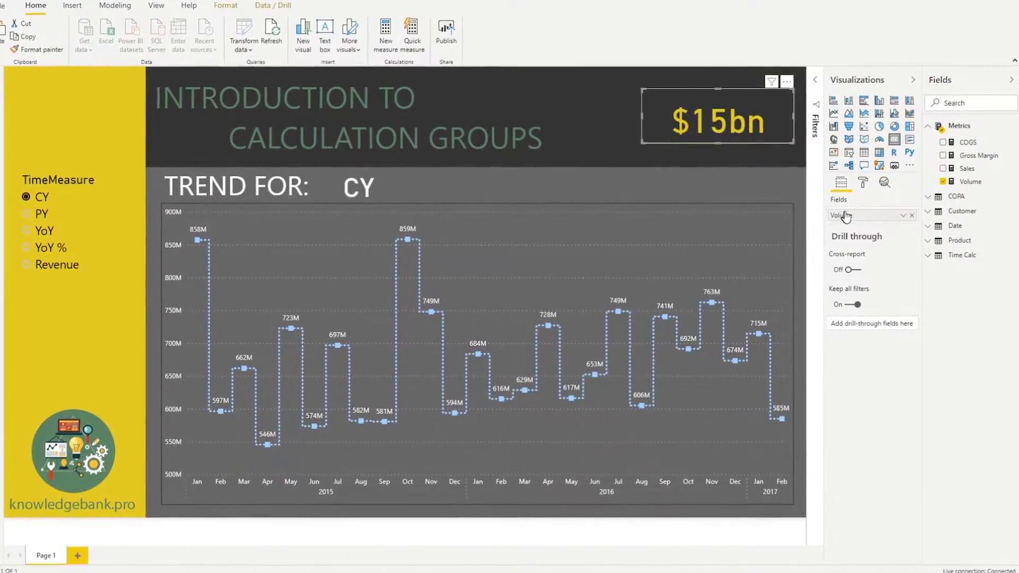
pyautogui.moveTo(965, 164); pyautogui.dragTo(870, 210)
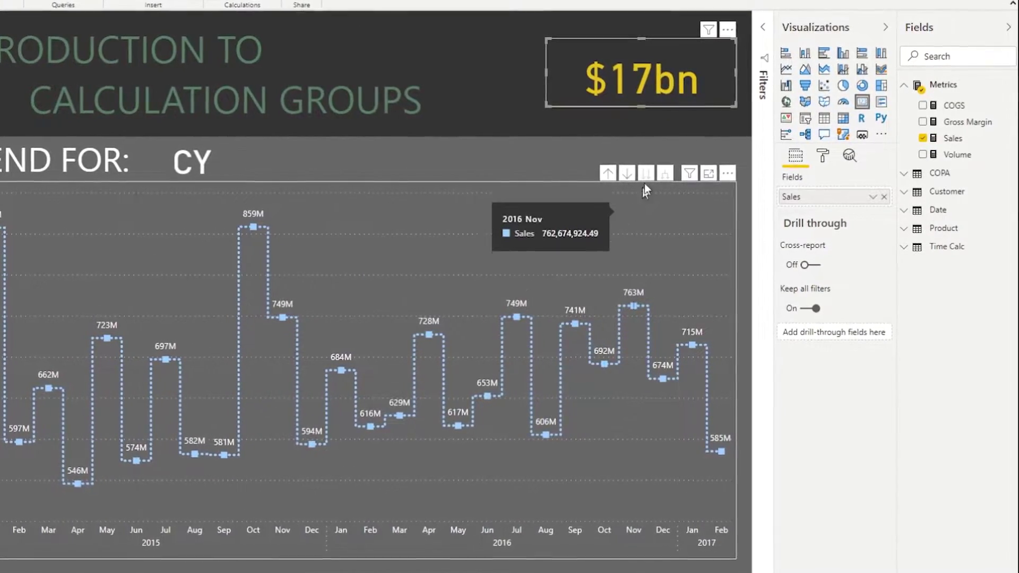
pyautogui.click(528, 108)
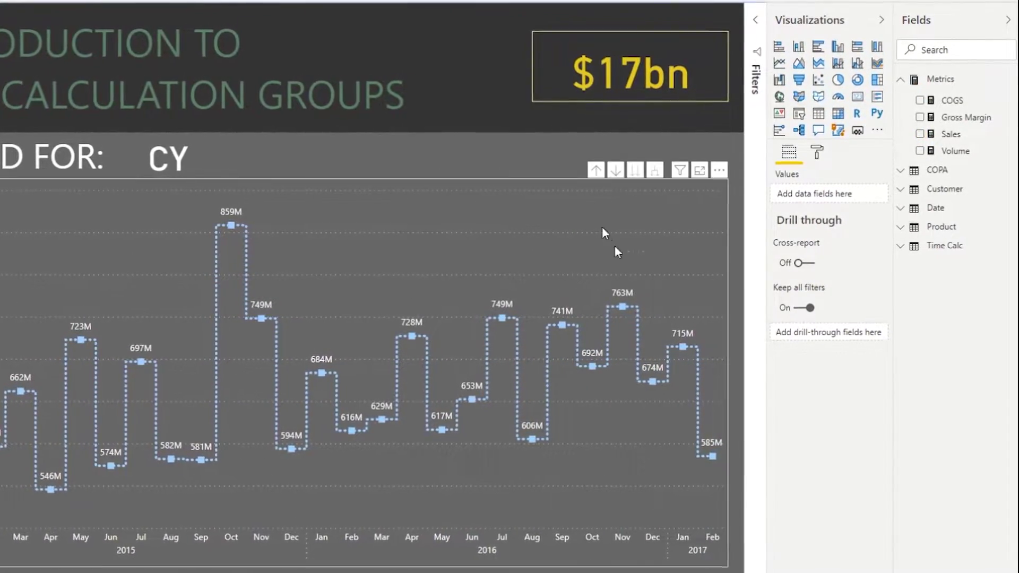
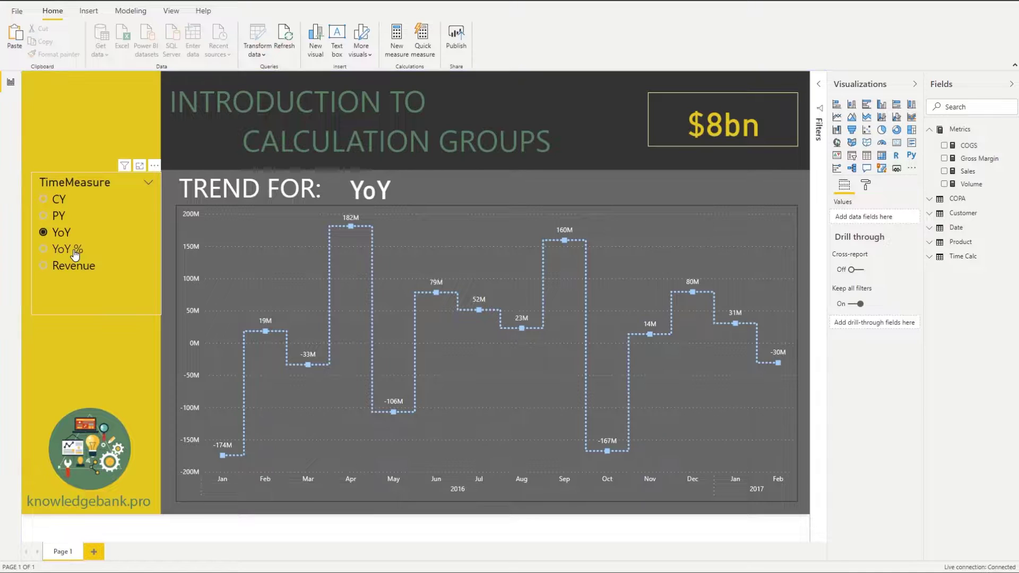
# - Filter the report to CY with the TimeMeasure slicer
pyautogui.click(59, 199)
pyautogui.click(88, 374)
pyautogui.click(654, 305)
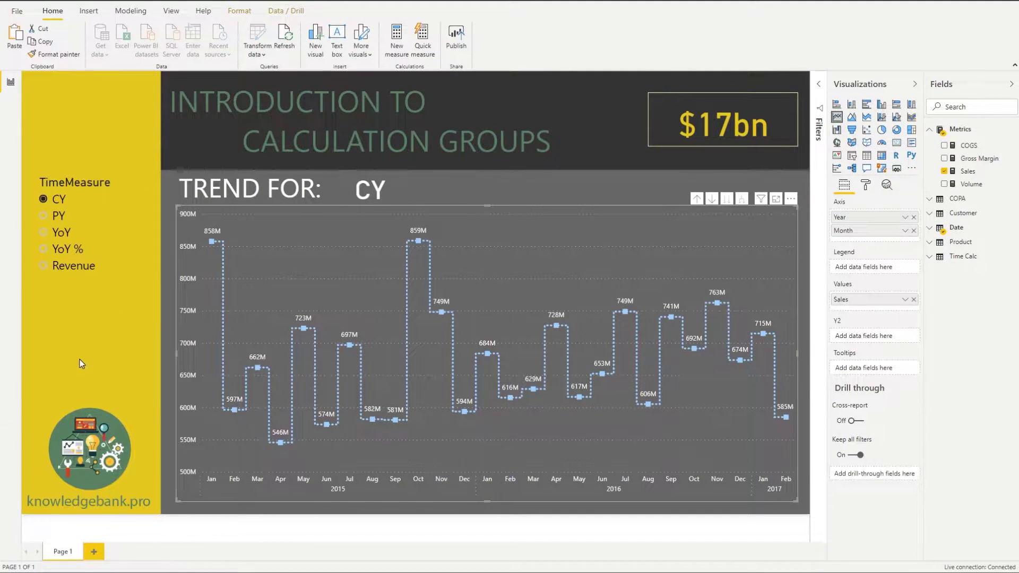
pyautogui.click(80, 359)
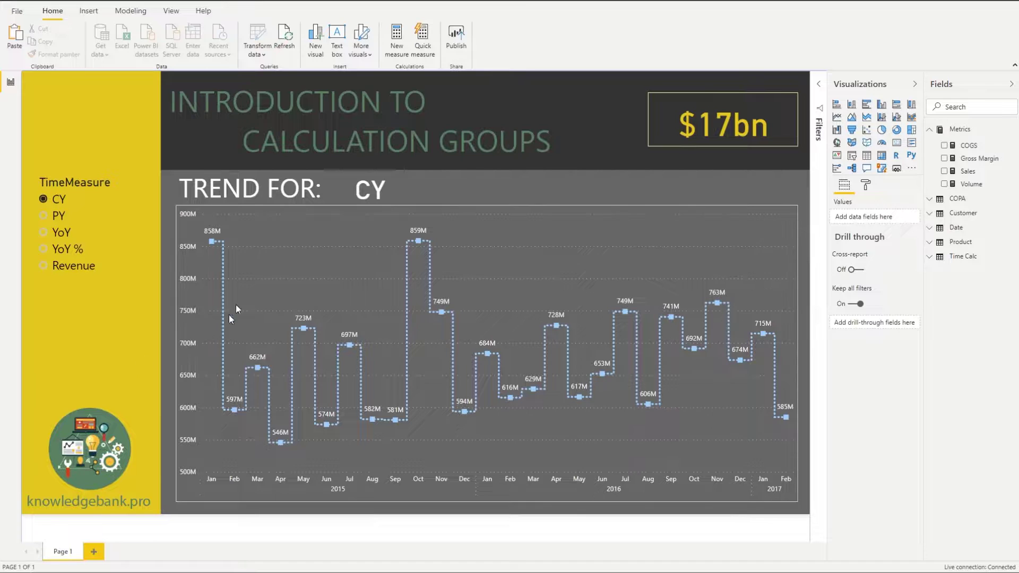
# - Replace Sales with Volume as the value plotted in the trend line chart
pyautogui.click(285, 226)
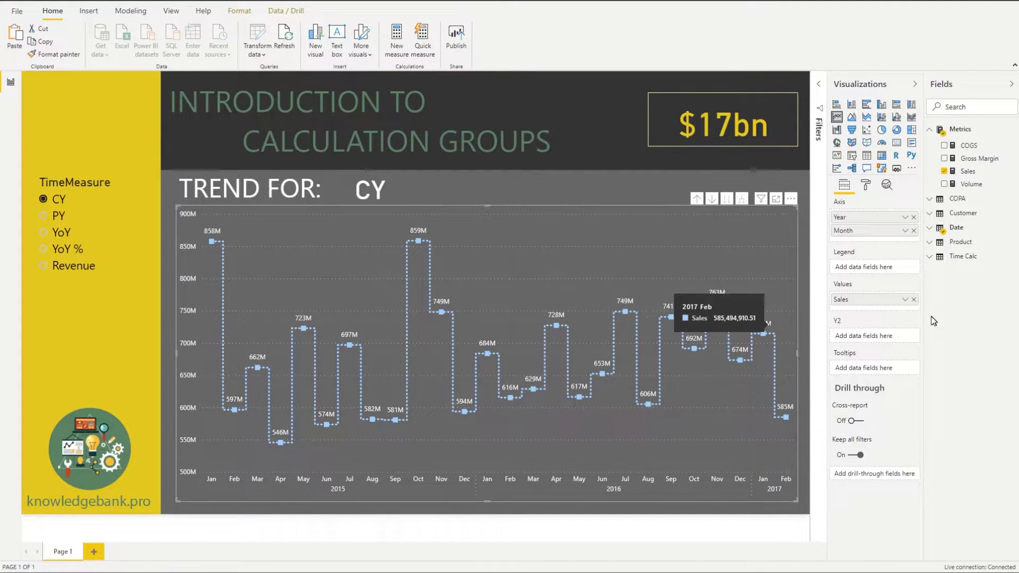
pyautogui.click(913, 299)
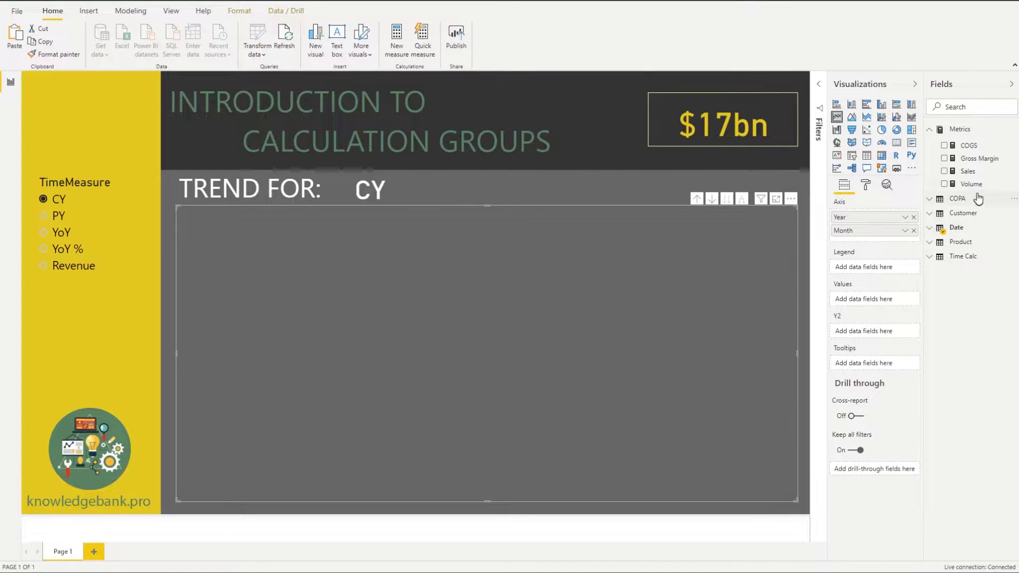
pyautogui.moveTo(884, 303); pyautogui.dragTo(882, 300)
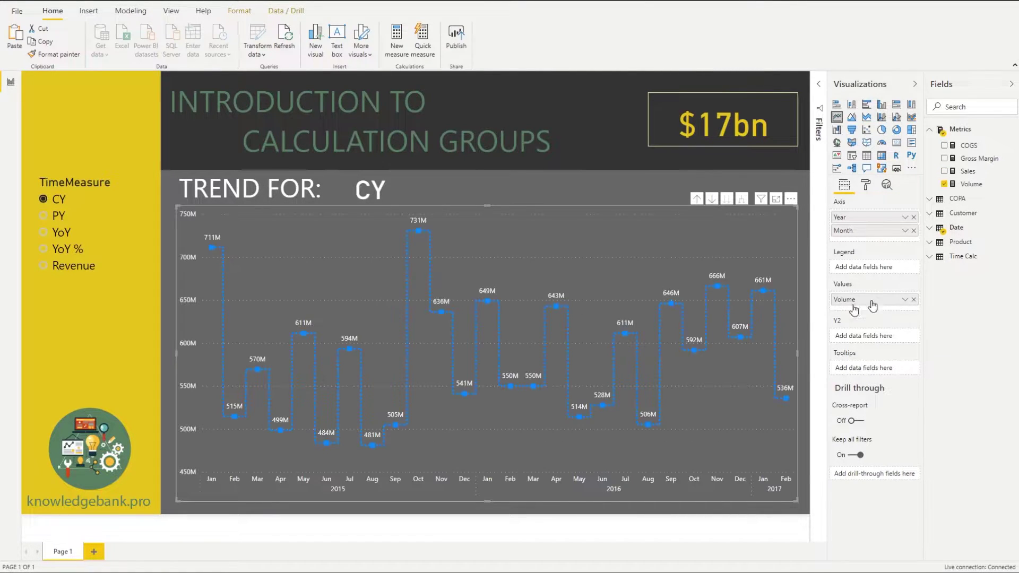
# - View the Volume trend for PY and YoY with the TimeMeasure slicer, and return the selection to CY
pyautogui.click(58, 216)
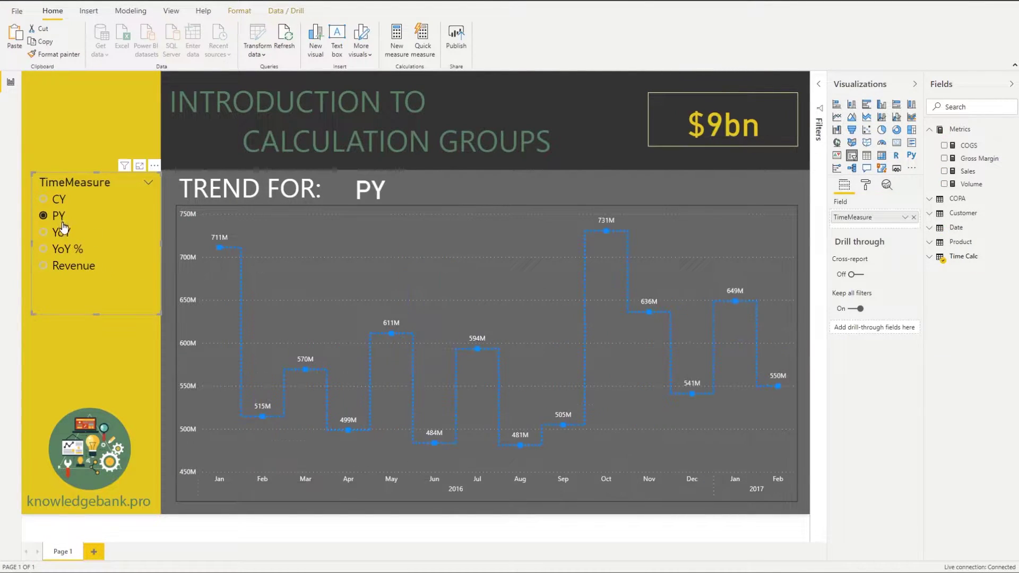
pyautogui.click(62, 233)
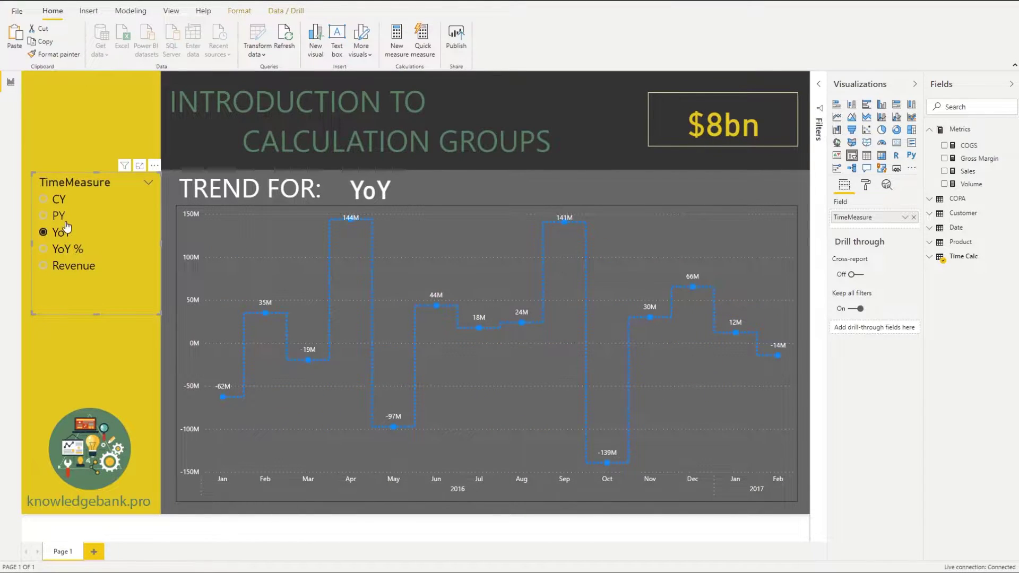
pyautogui.click(59, 200)
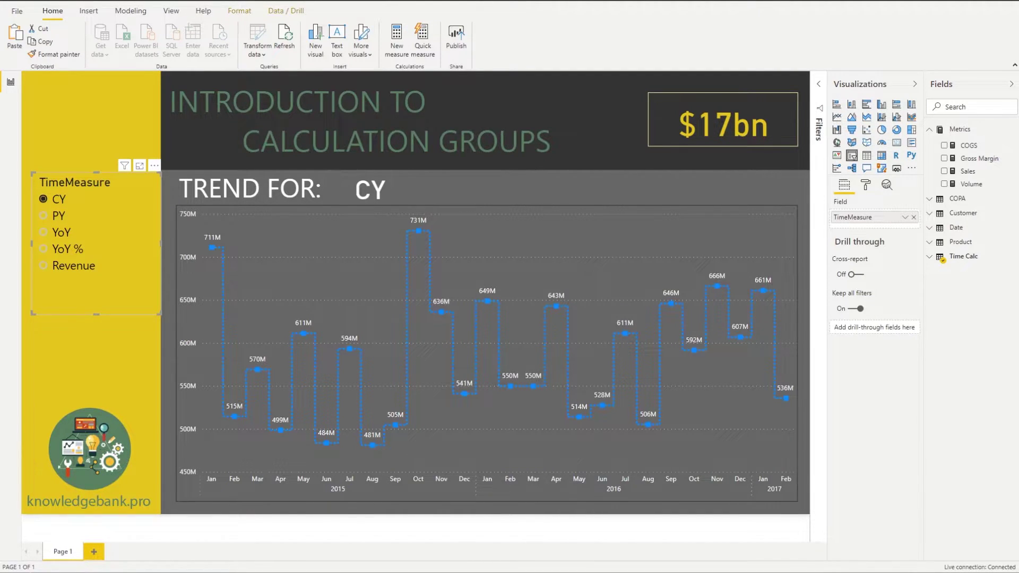
# - Switch to the COPA model in Visual Studio and expand the Time Calc calculation group to view its columns and calculation items
pyautogui.hotkey('alt', 'Tab')
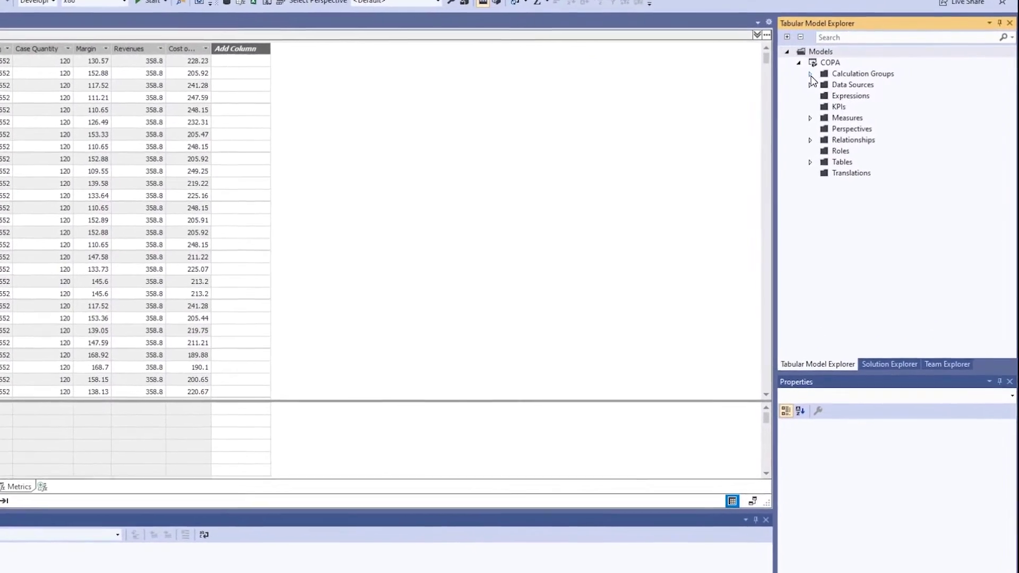
pyautogui.click(810, 75)
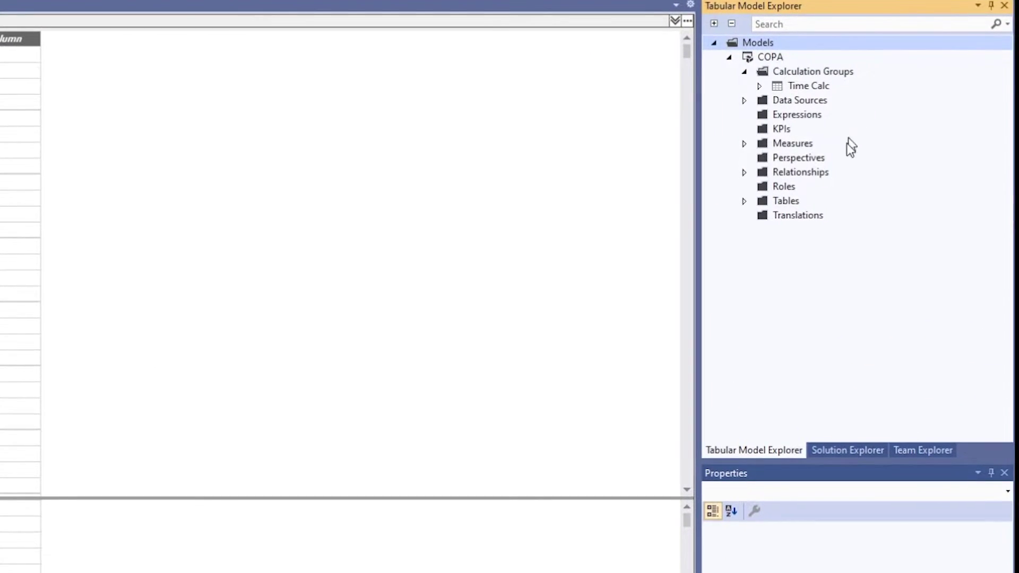
pyautogui.rightClick(830, 74)
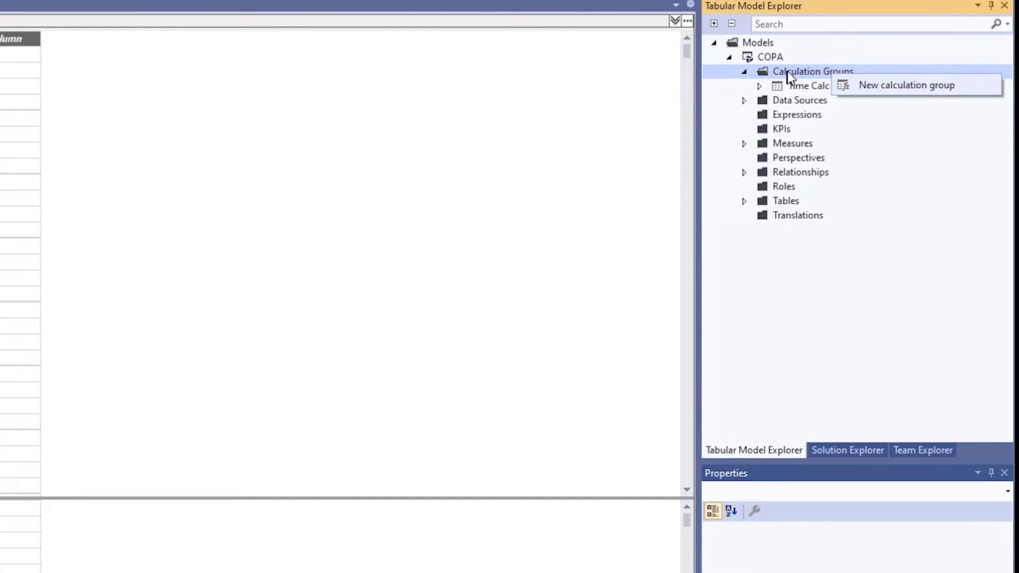
pyautogui.click(804, 87)
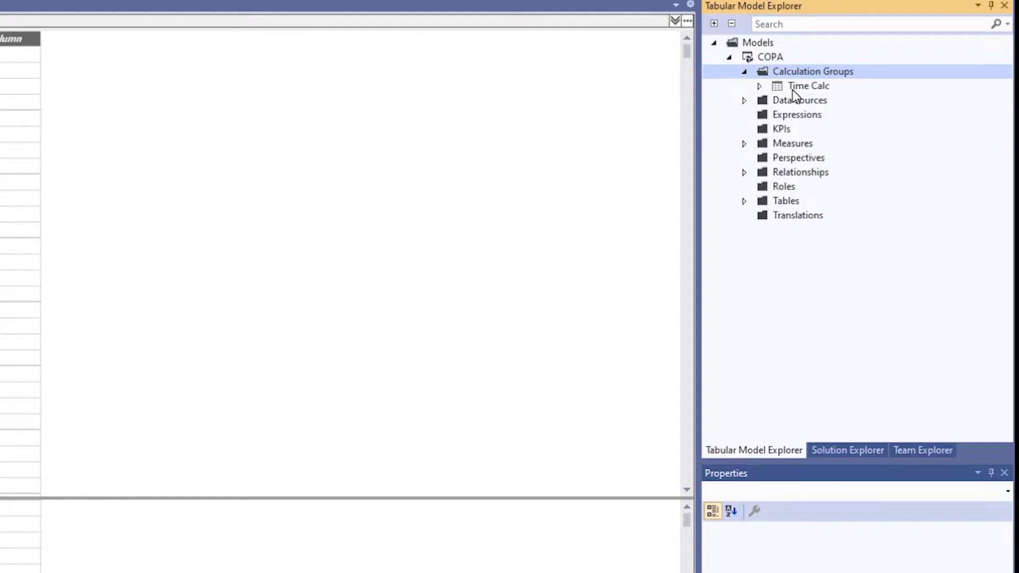
pyautogui.click(796, 89)
pyautogui.click(759, 87)
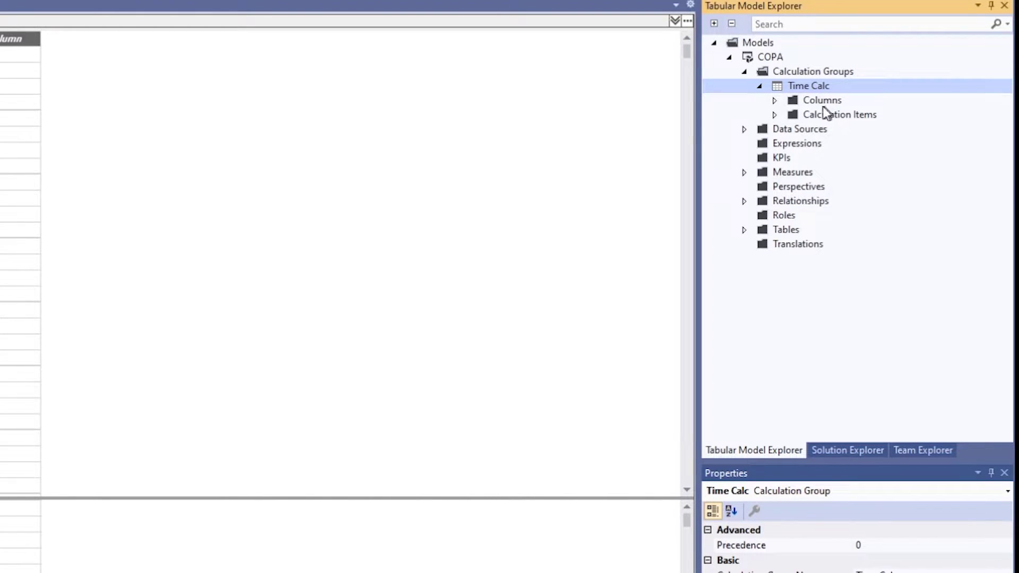
pyautogui.click(774, 100)
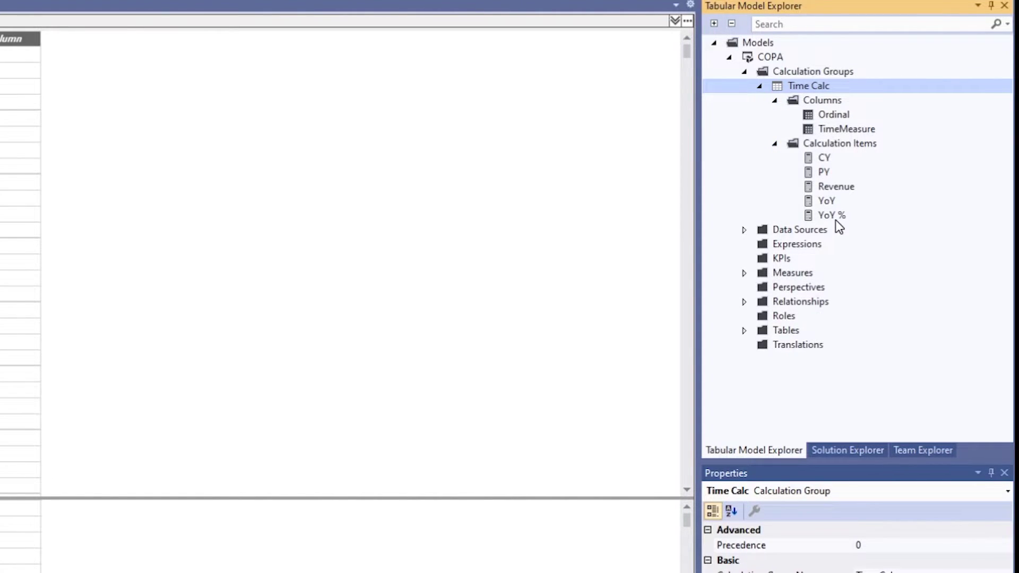
# - Examine the properties of the TimeMeasure and Ordinal columns and compare them with the slicer order in the Power BI report
pyautogui.click(849, 133)
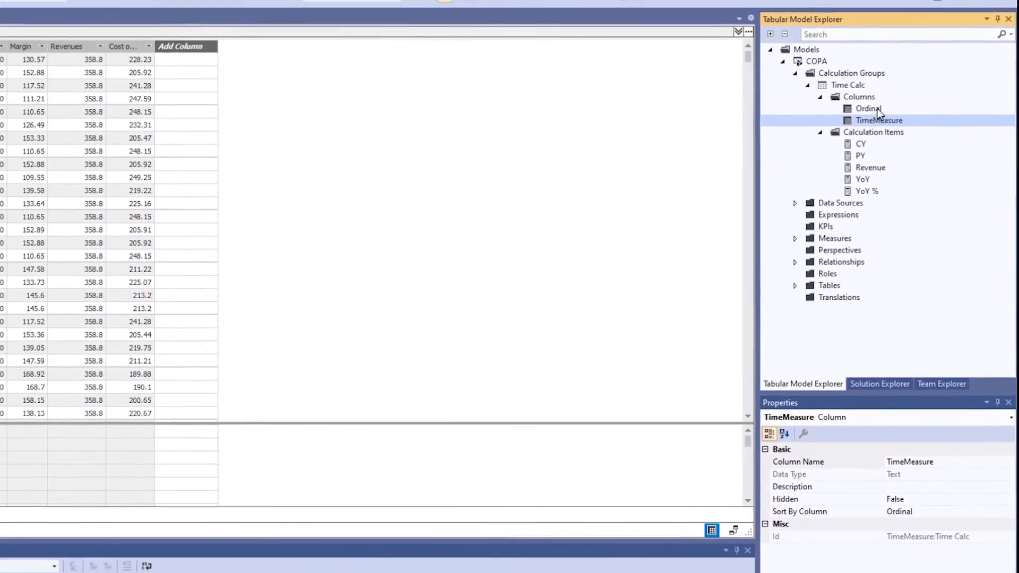
pyautogui.click(870, 110)
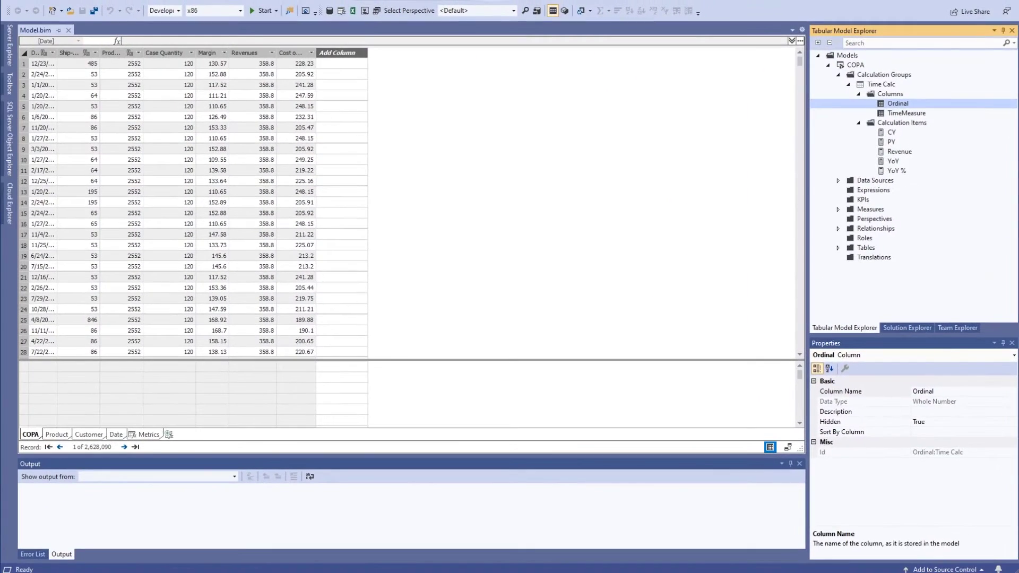
pyautogui.hotkey('alt', 'Tab')
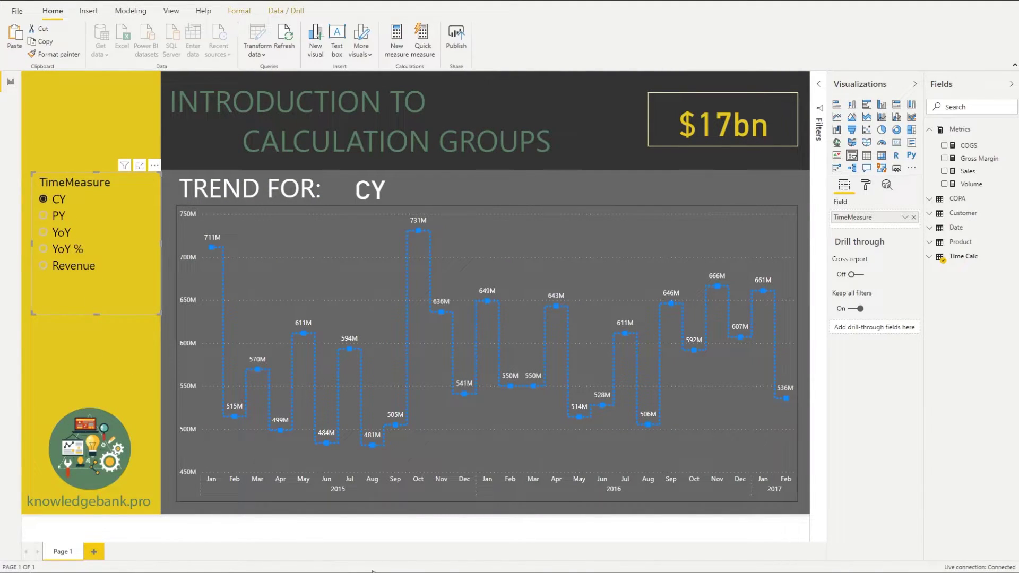
pyautogui.hotkey('alt', 'Tab')
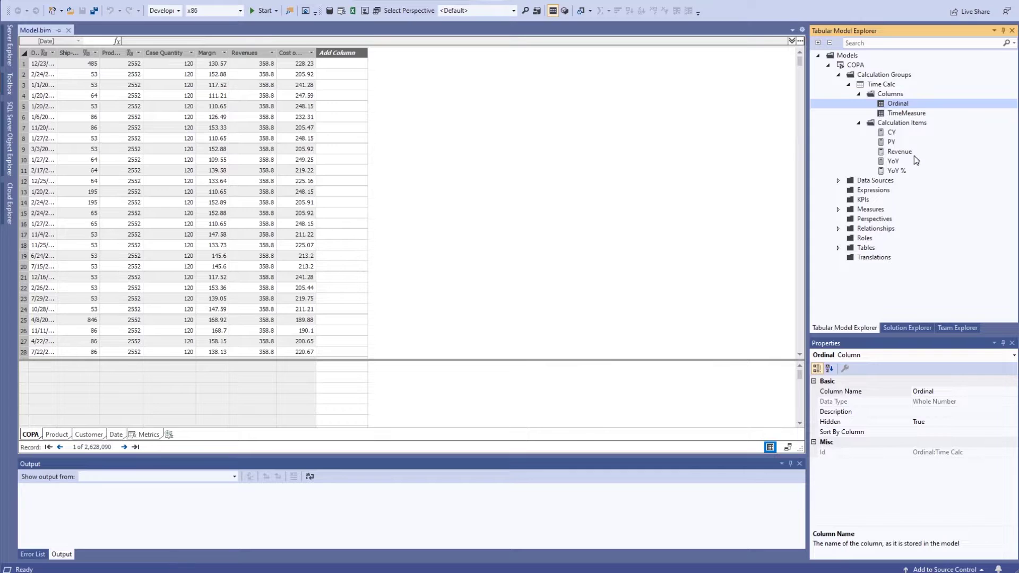
# - Examine the expression, format string and ordinal of the CY, PY, YoY, YoY % and Revenue calculation items
pyautogui.click(892, 133)
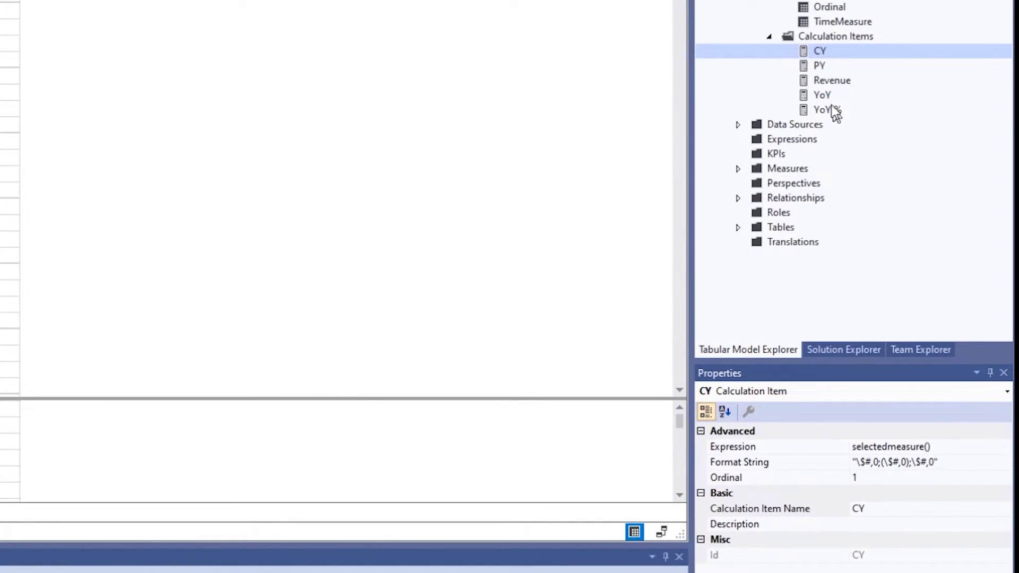
pyautogui.click(829, 66)
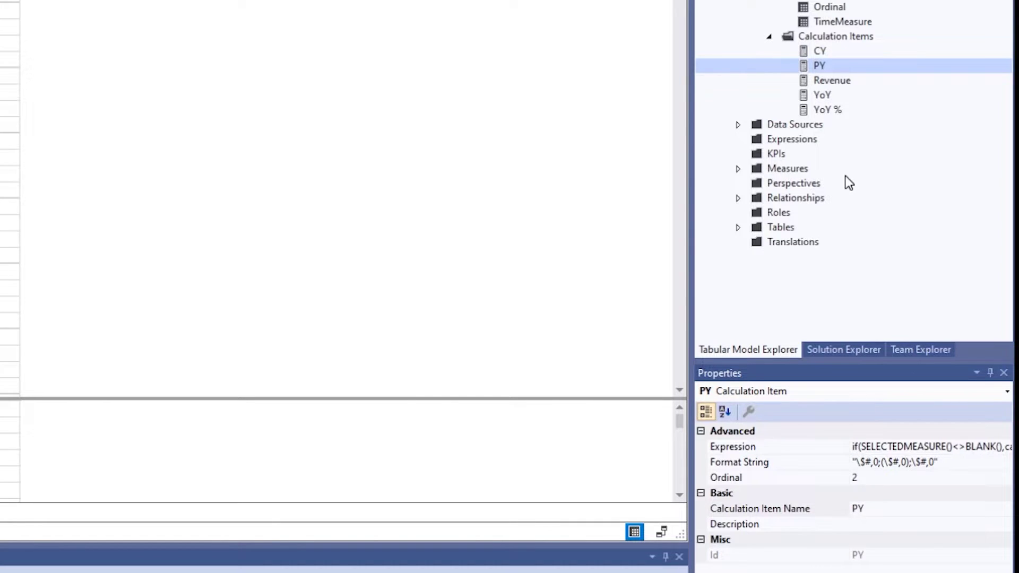
pyautogui.click(840, 95)
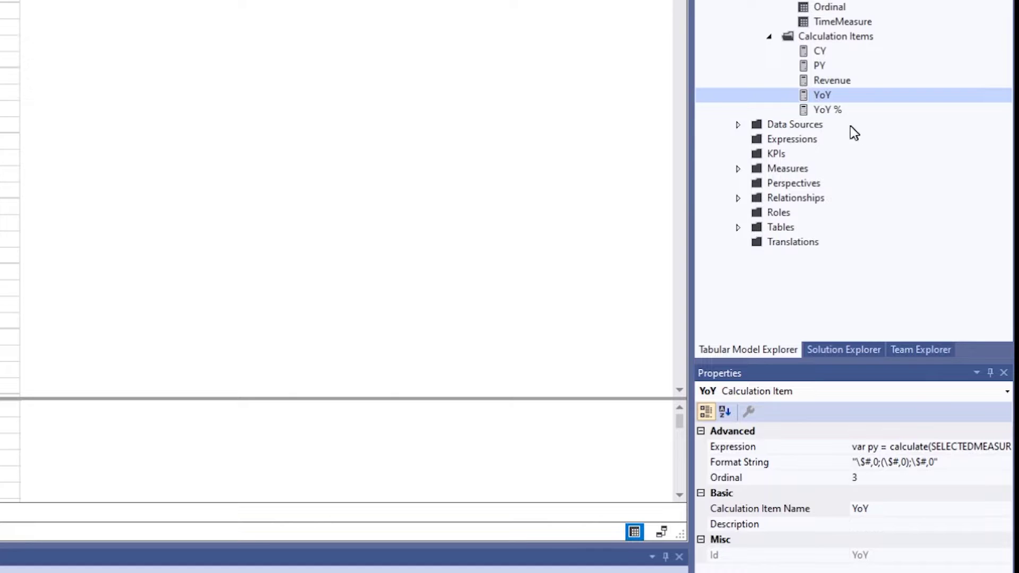
pyautogui.click(838, 111)
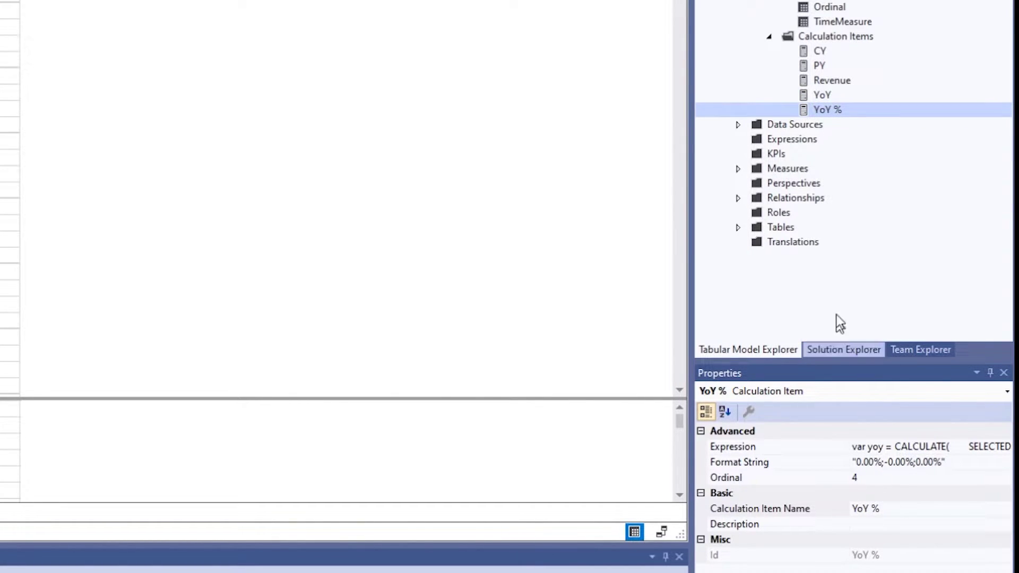
pyautogui.click(849, 81)
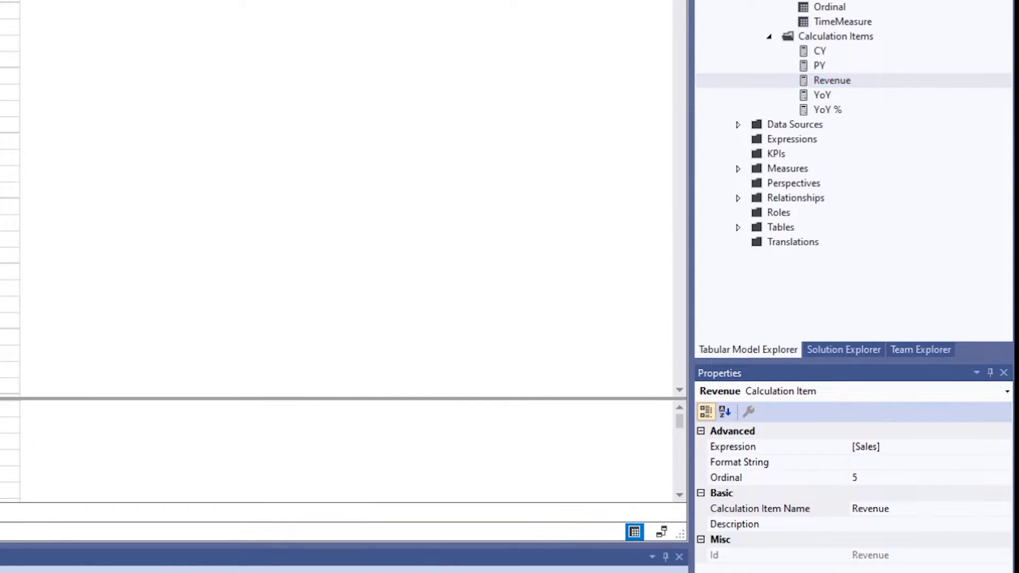
pyautogui.rightClick(843, 39)
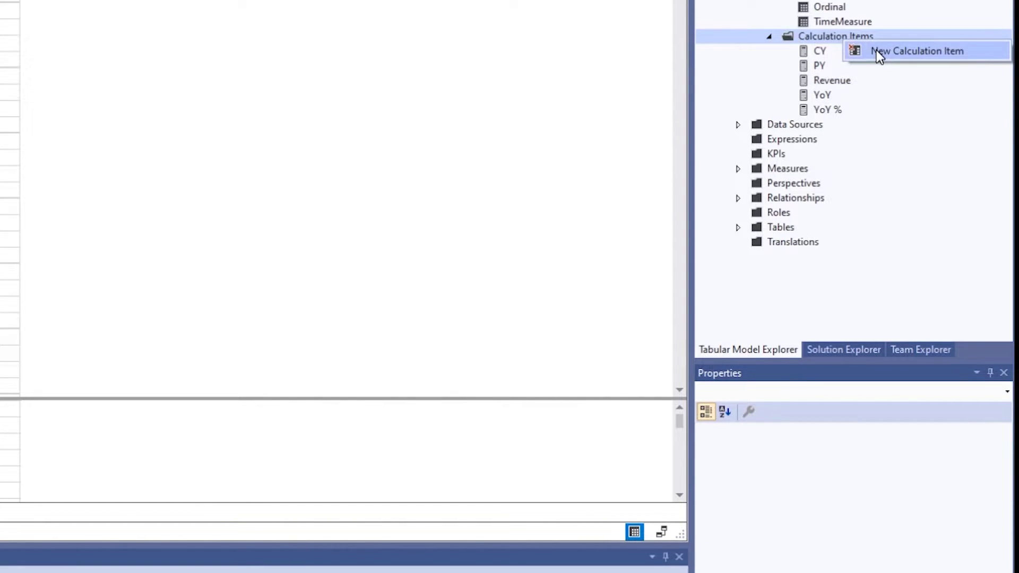
pyautogui.click(803, 36)
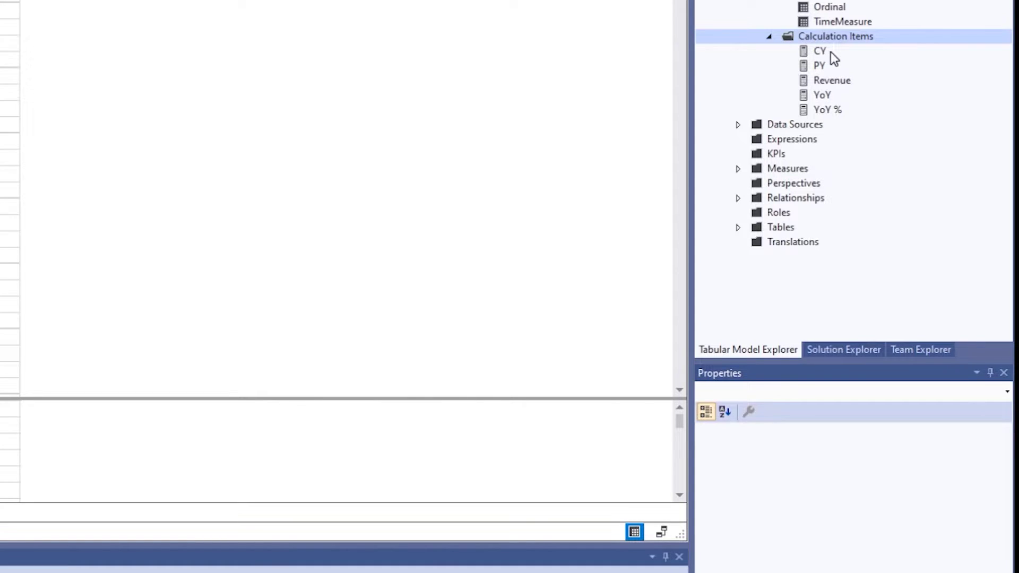
# - Examine the CY and PY calculation items, focusing on SELECTEDMEASURE and SAMEPERIODLASTYEAR in PY's DAX expression, and leave the editor
pyautogui.click(819, 55)
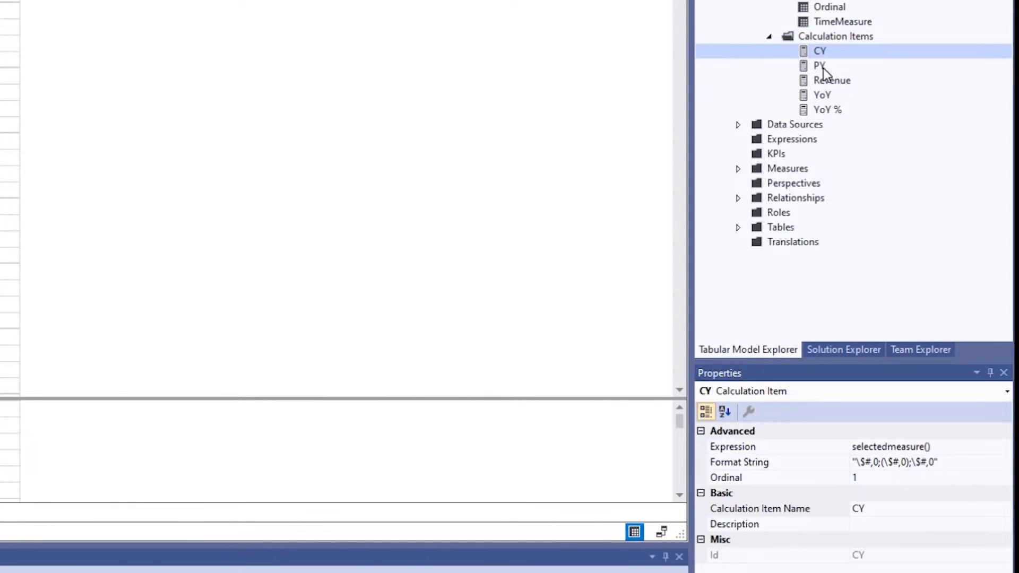
pyautogui.click(823, 68)
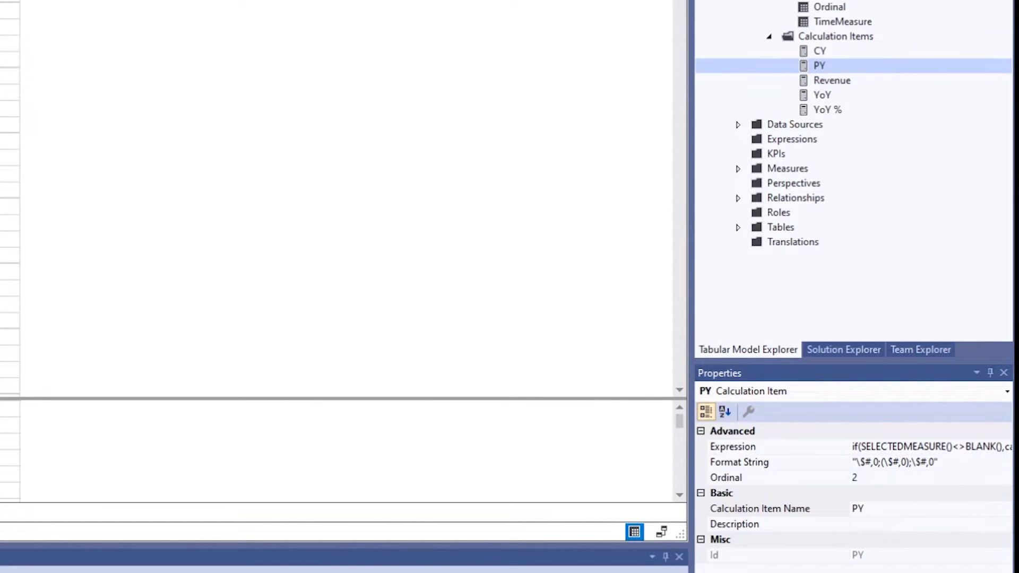
pyautogui.click(902, 446)
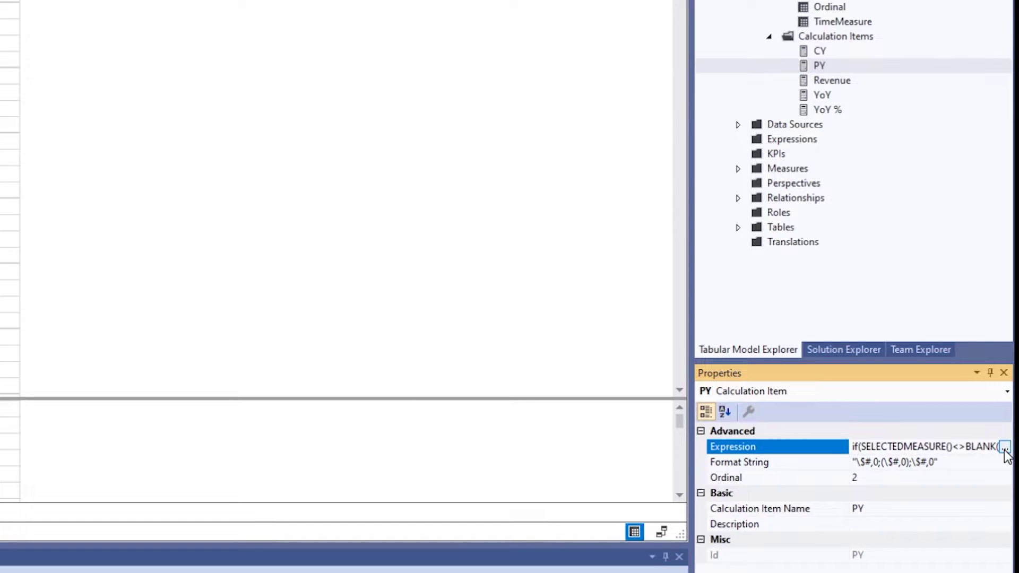
pyautogui.click(1004, 448)
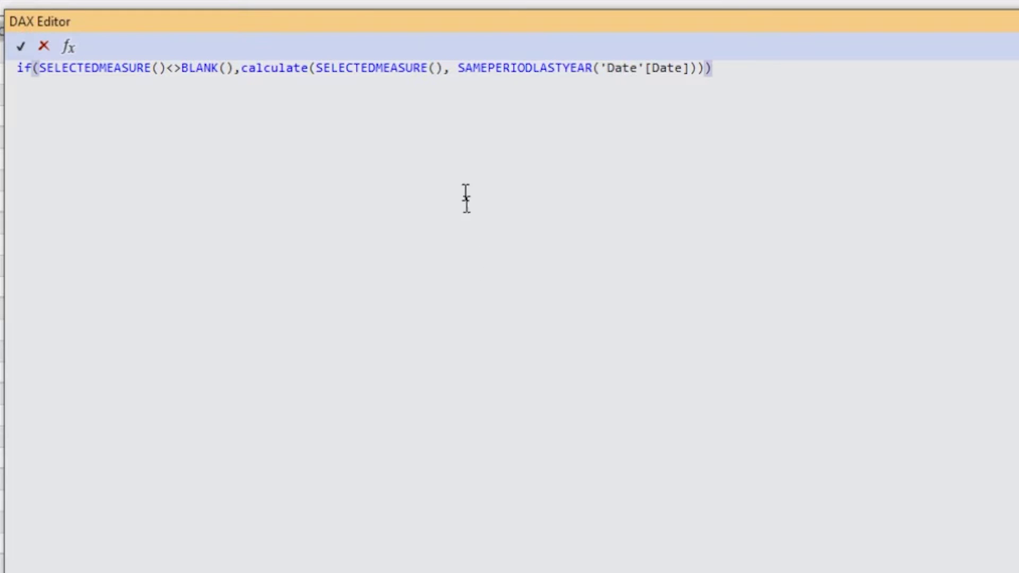
pyautogui.moveTo(443, 68); pyautogui.dragTo(314, 75)
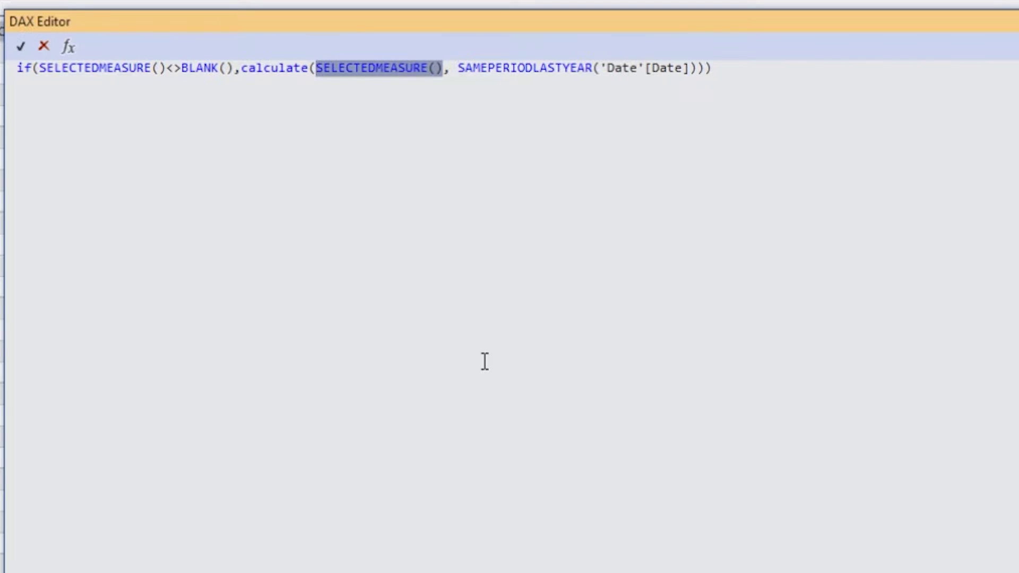
pyautogui.click(446, 248)
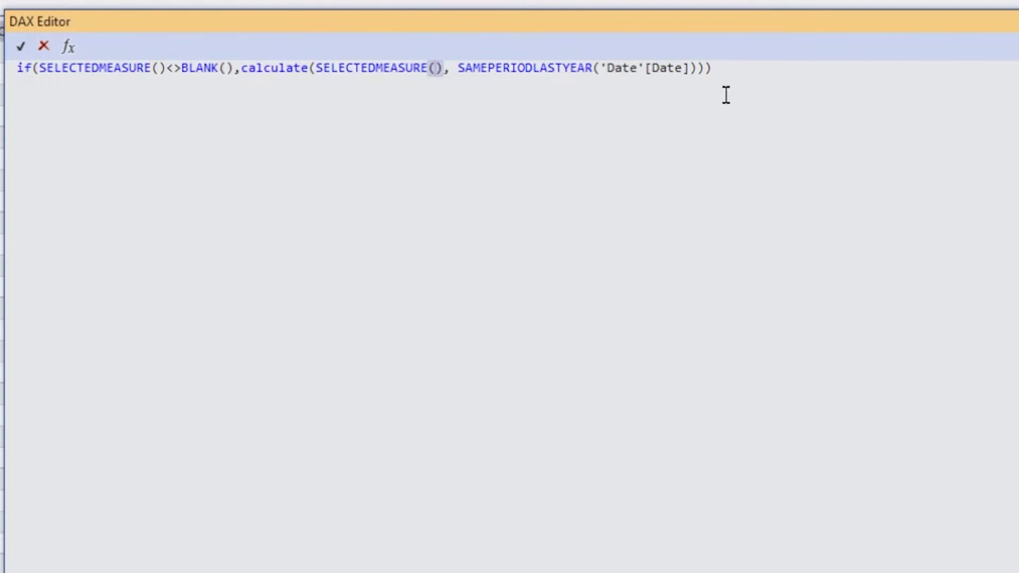
pyautogui.moveTo(457, 68); pyautogui.dragTo(698, 69)
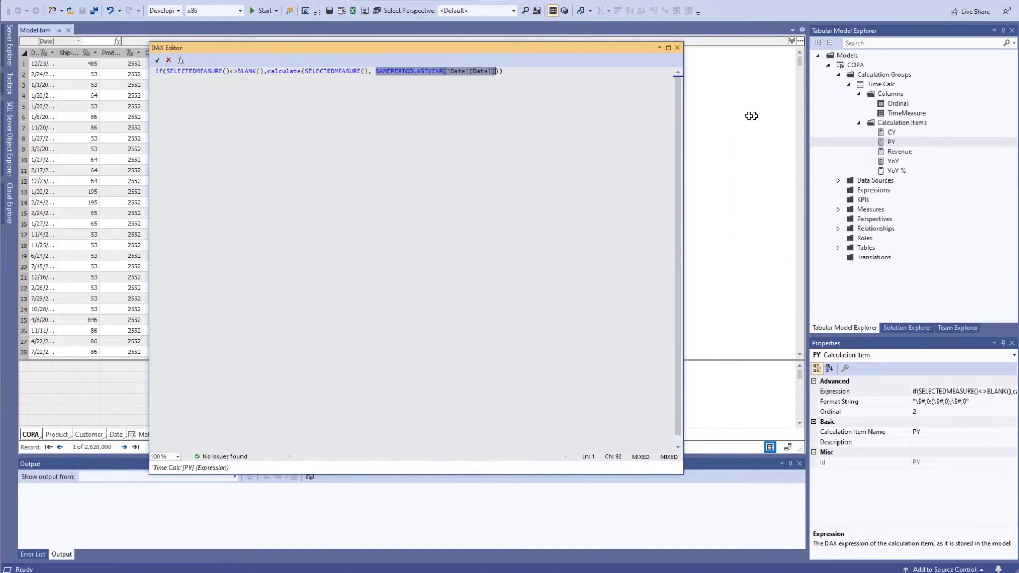
pyautogui.click(538, 114)
pyautogui.write(')')
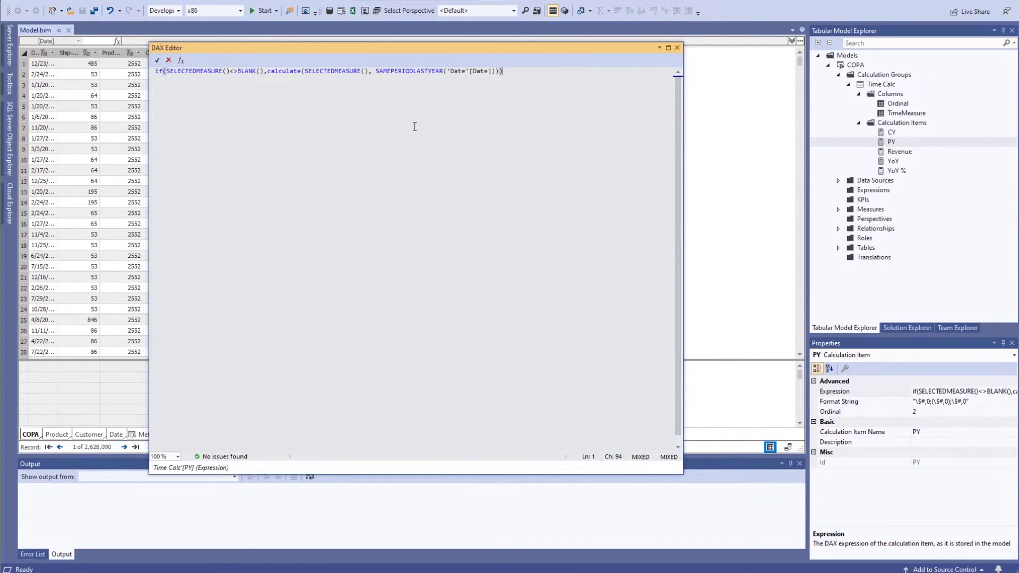
pyautogui.doubleClick(332, 71)
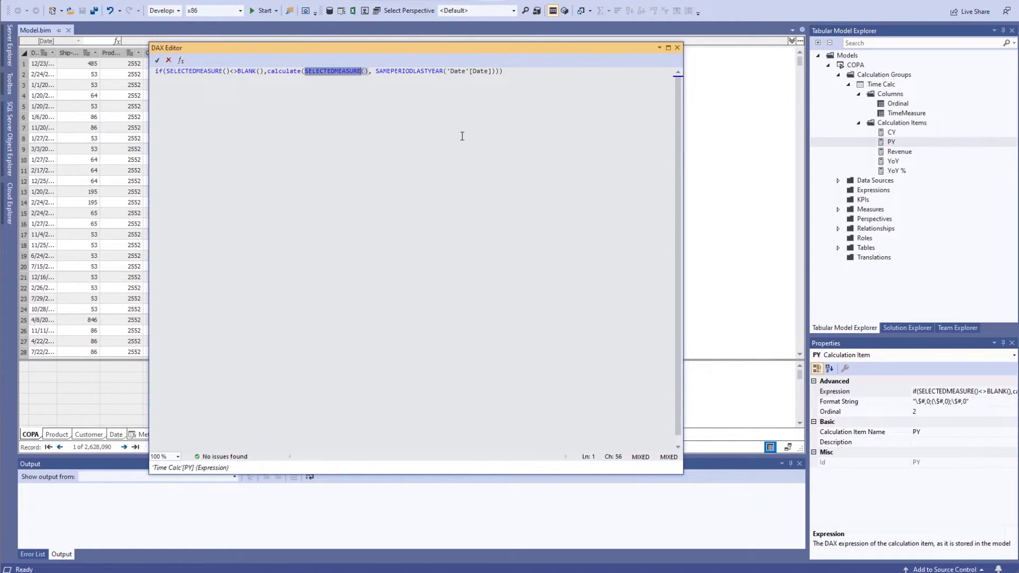
pyautogui.click(675, 49)
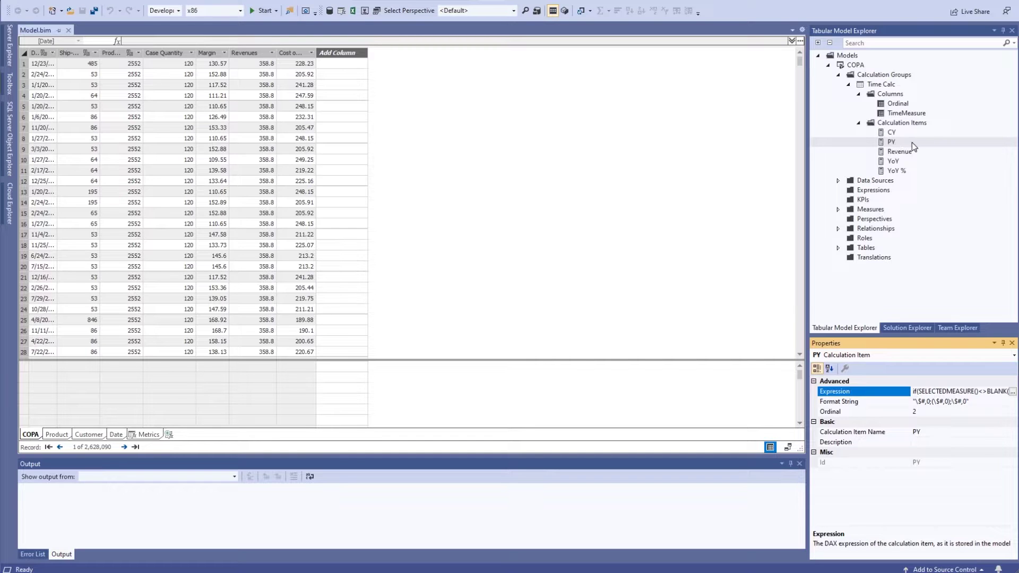
# - View the format string of the PY calculation item in the DAX Editor and close it without changes
pyautogui.click(925, 391)
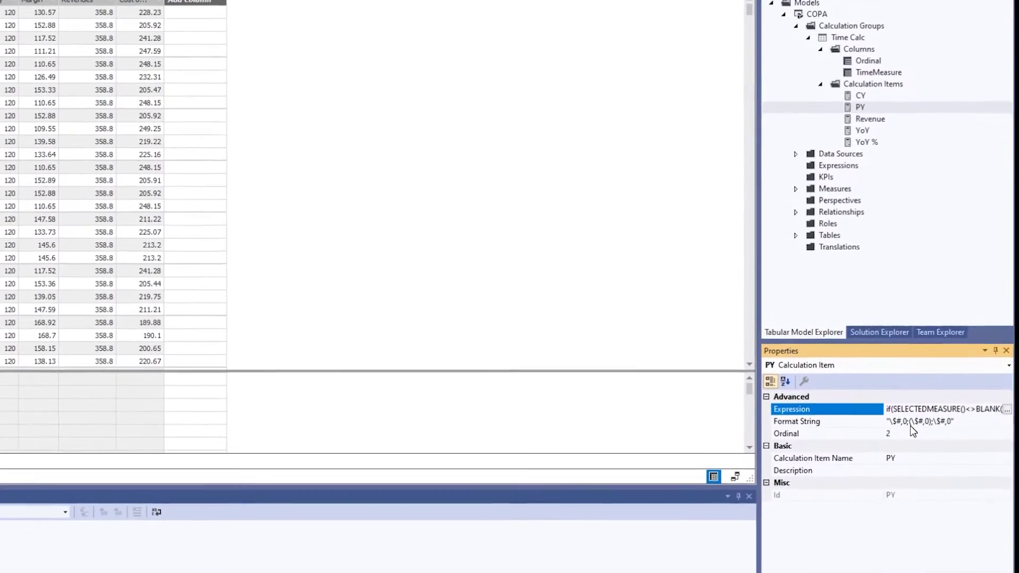
pyautogui.click(842, 402)
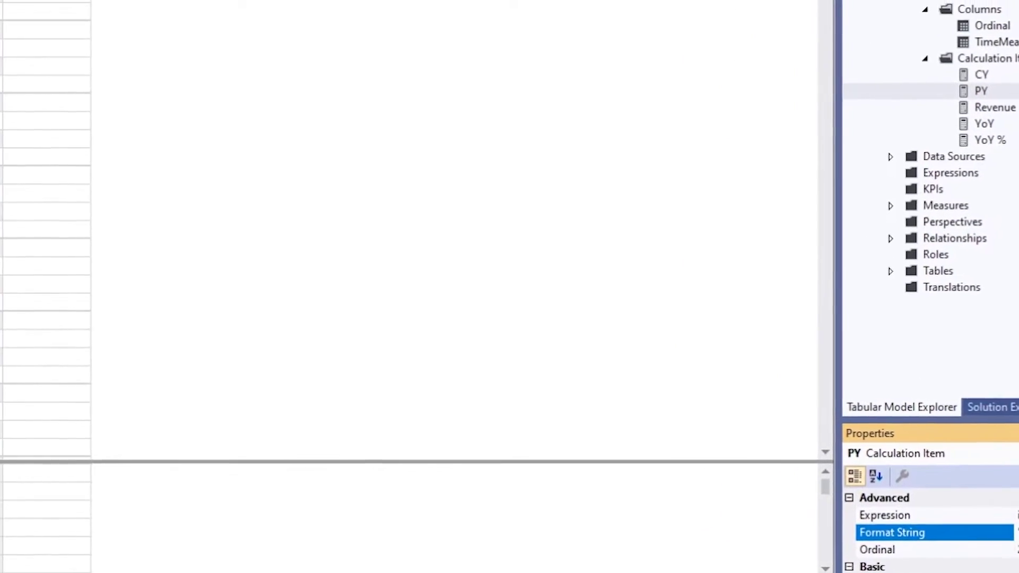
pyautogui.click(1016, 531)
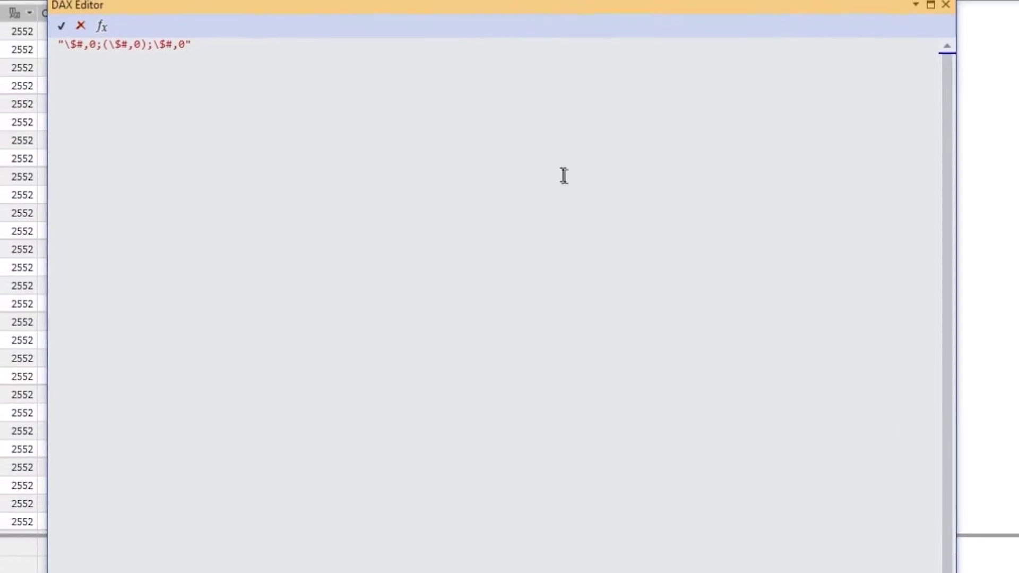
pyautogui.moveTo(360, 63); pyautogui.dragTo(0, 63)
pyautogui.click(264, 90)
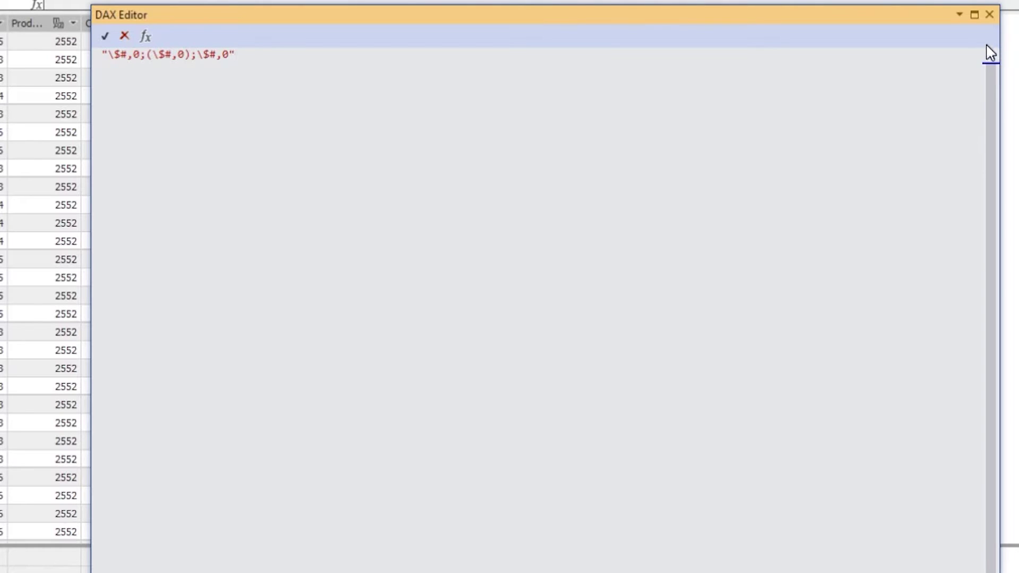
pyautogui.click(990, 18)
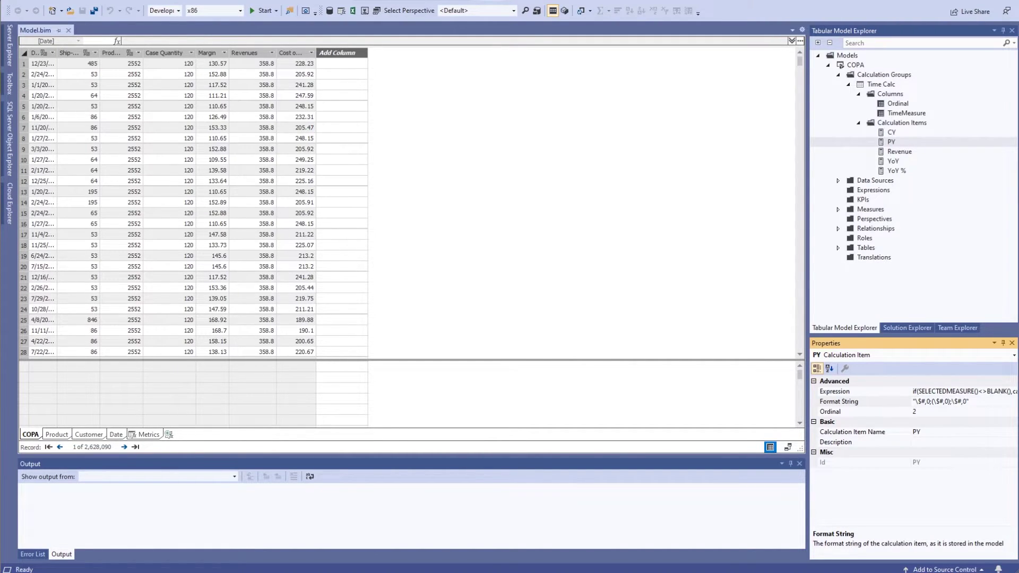
# - Compare the format strings and ordinals of the CY, PY, YoY and YoY % calculation items, ending back on CY
pyautogui.click(899, 134)
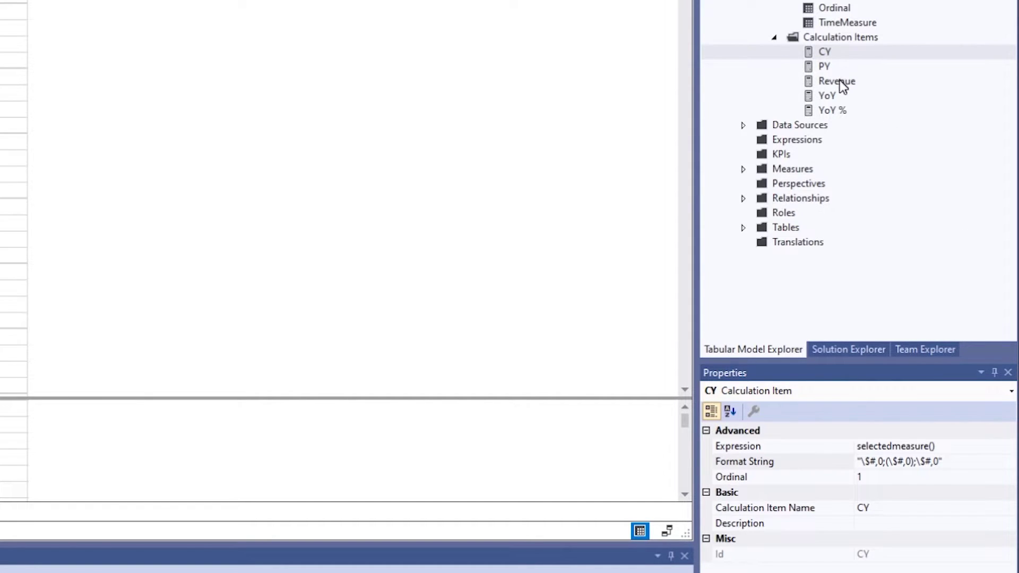
pyautogui.click(829, 64)
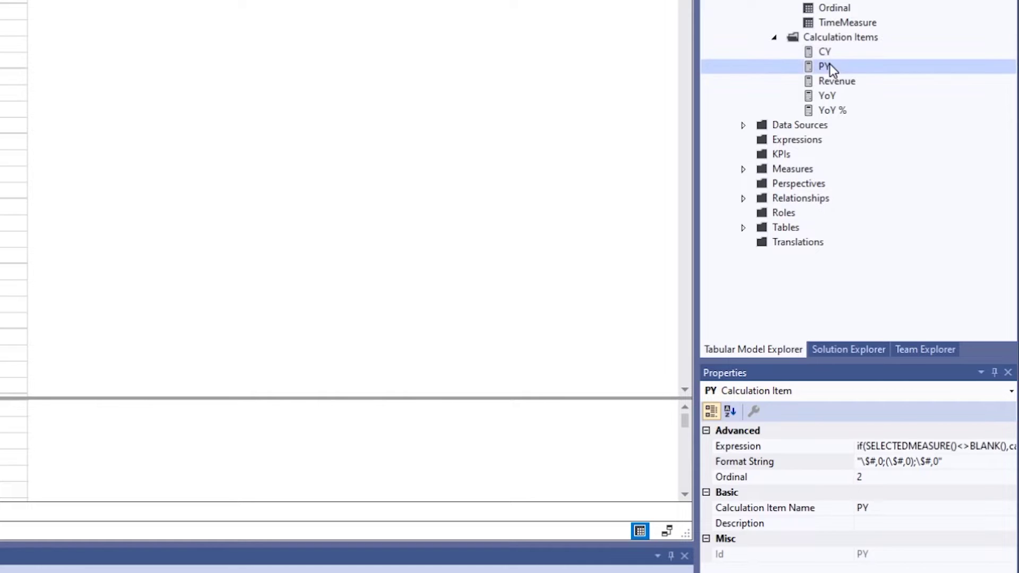
pyautogui.click(841, 96)
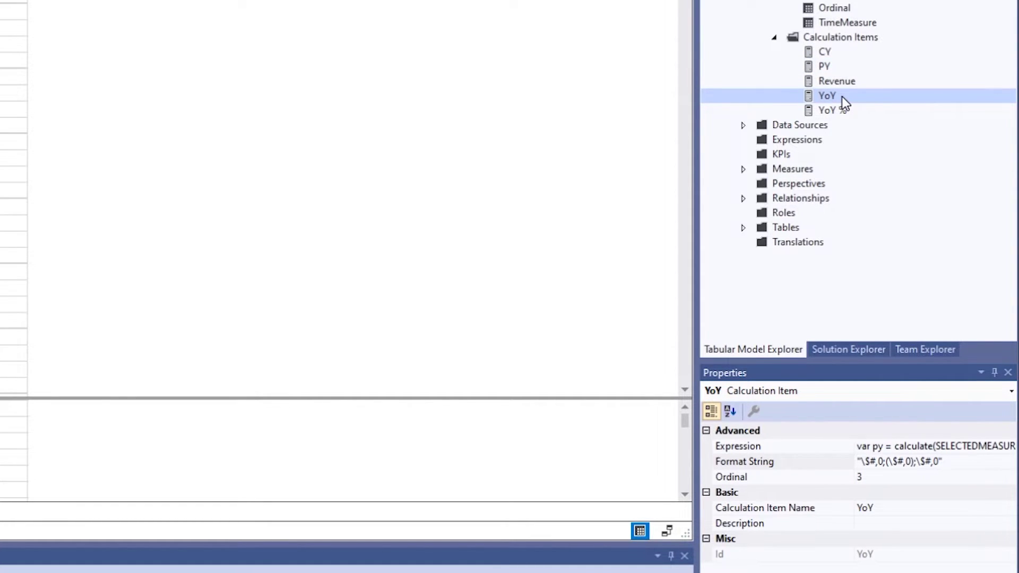
pyautogui.click(839, 110)
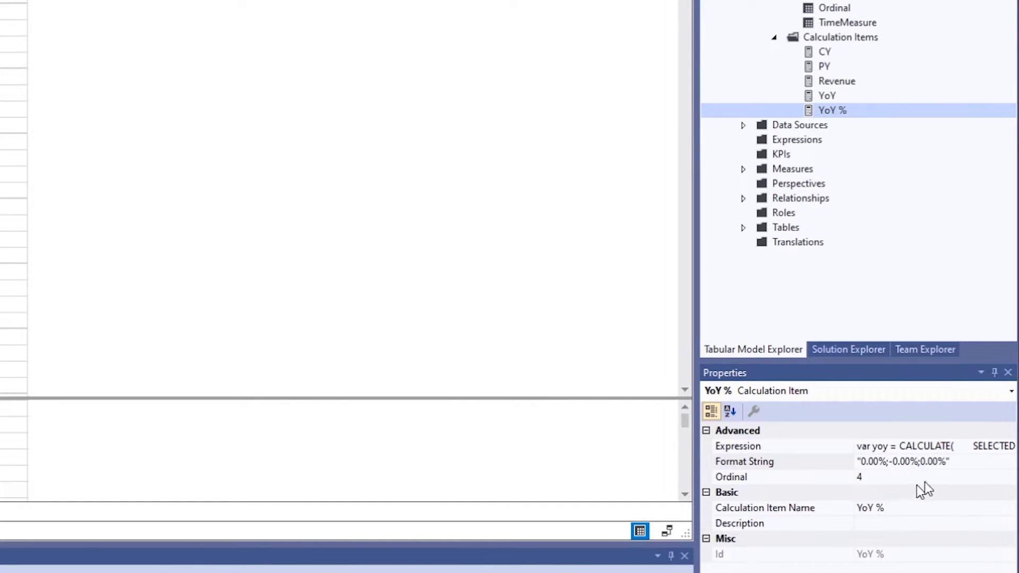
pyautogui.click(825, 52)
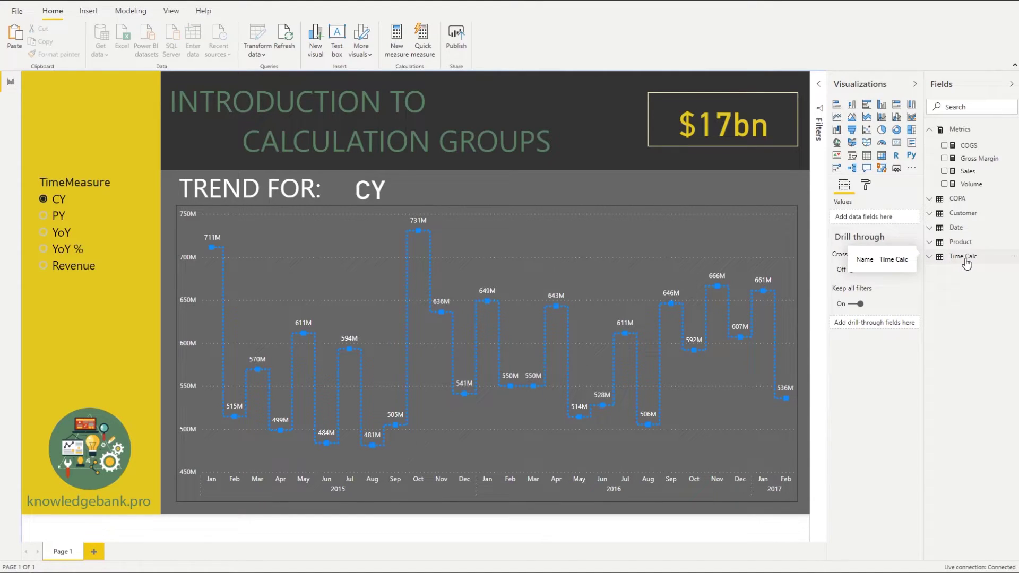
# - In the Power BI report, expand the Time Calc table, try its TimeMeasure field as a new table visual, and remove that visual
pyautogui.click(930, 258)
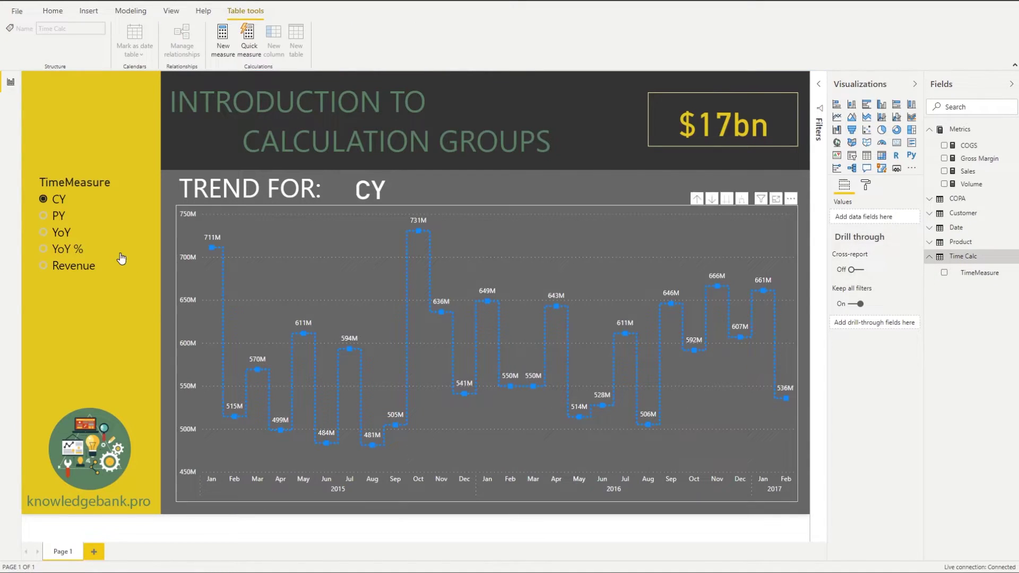
pyautogui.moveTo(990, 278); pyautogui.dragTo(123, 107)
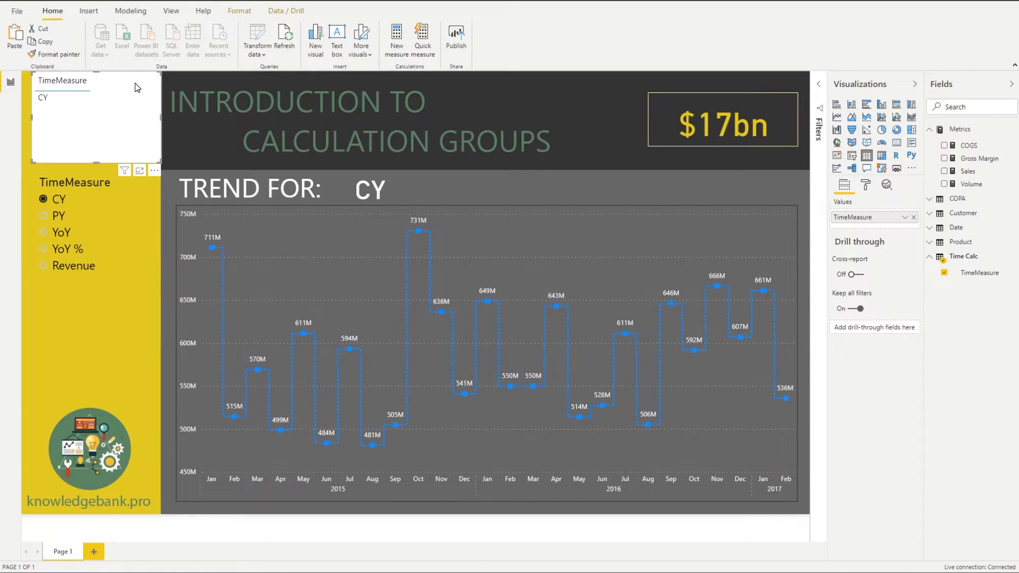
pyautogui.press('Delete')
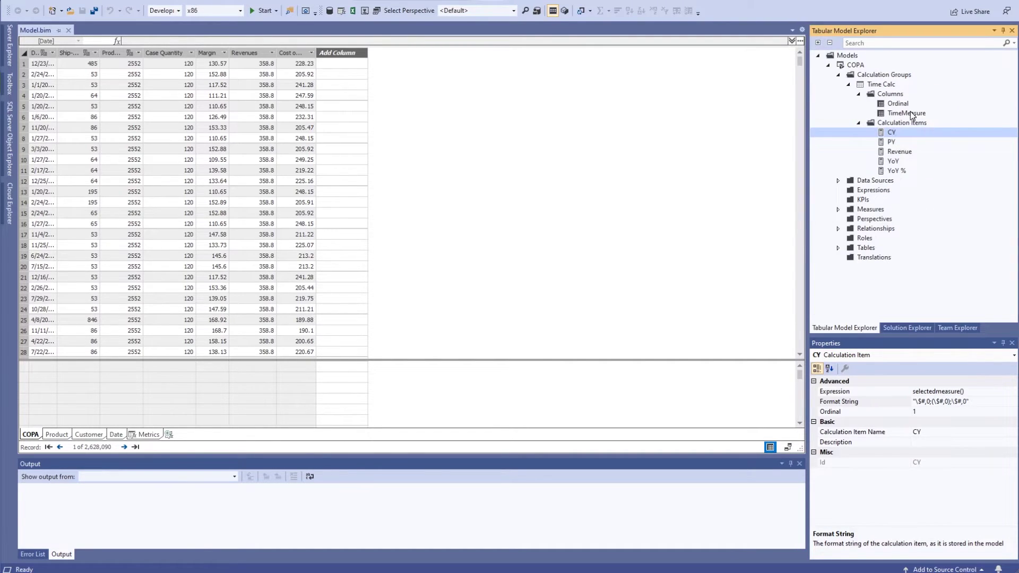
# - Review the TimeMeasure column in the Visual Studio model, and check which measures the Power BI report's trend chart and card use
pyautogui.click(907, 113)
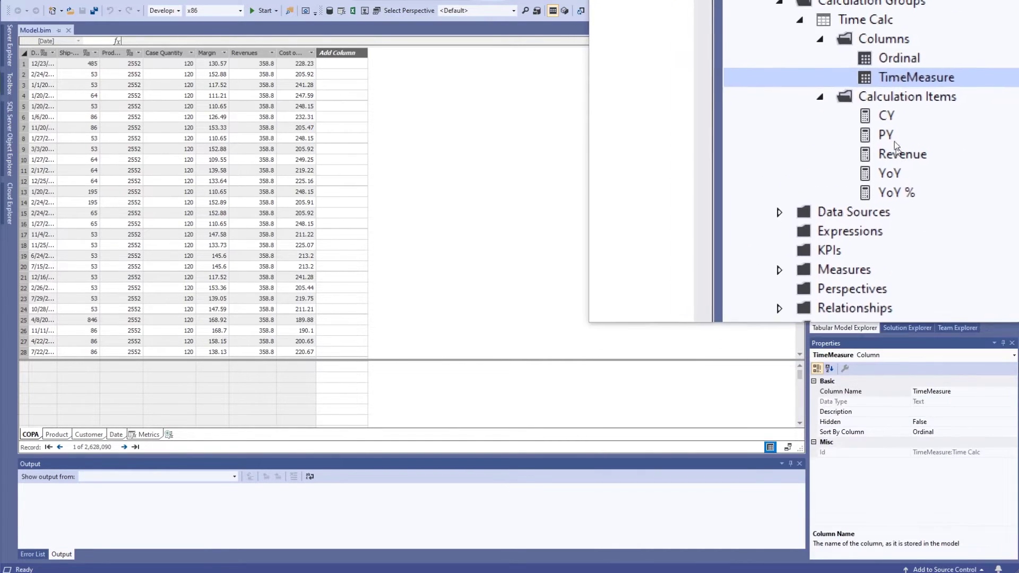
pyautogui.click(900, 109)
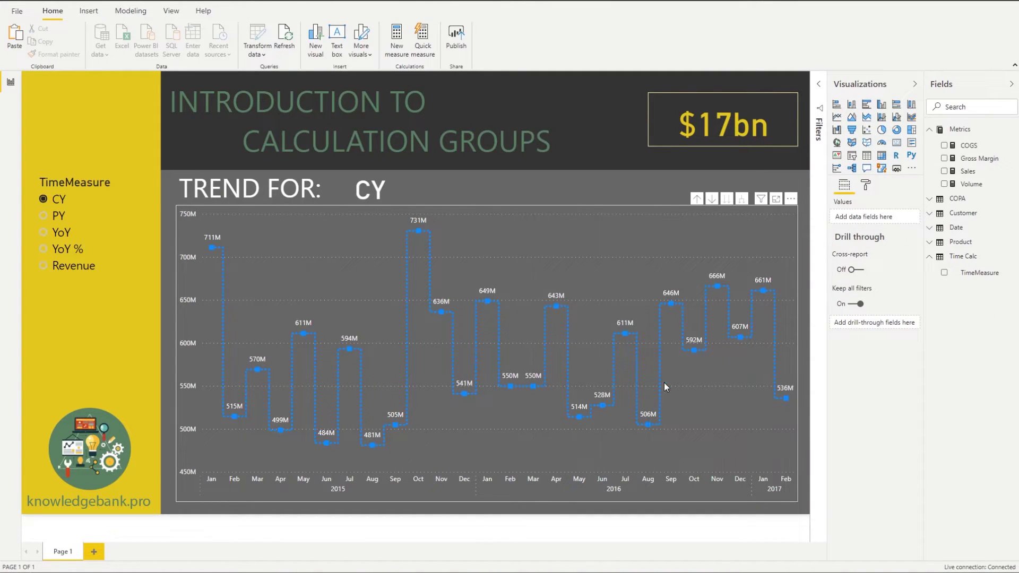
pyautogui.click(684, 235)
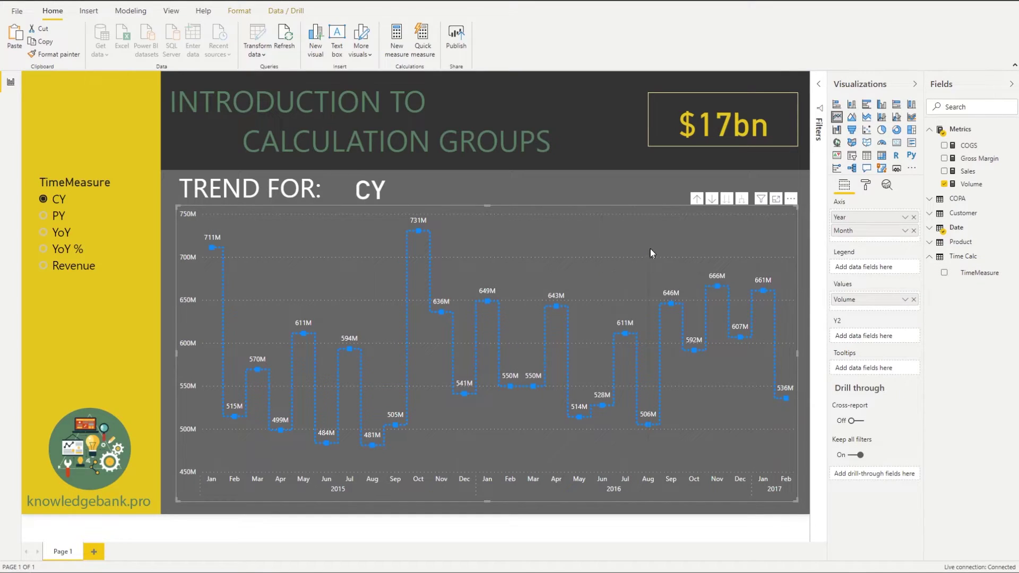
pyautogui.click(715, 127)
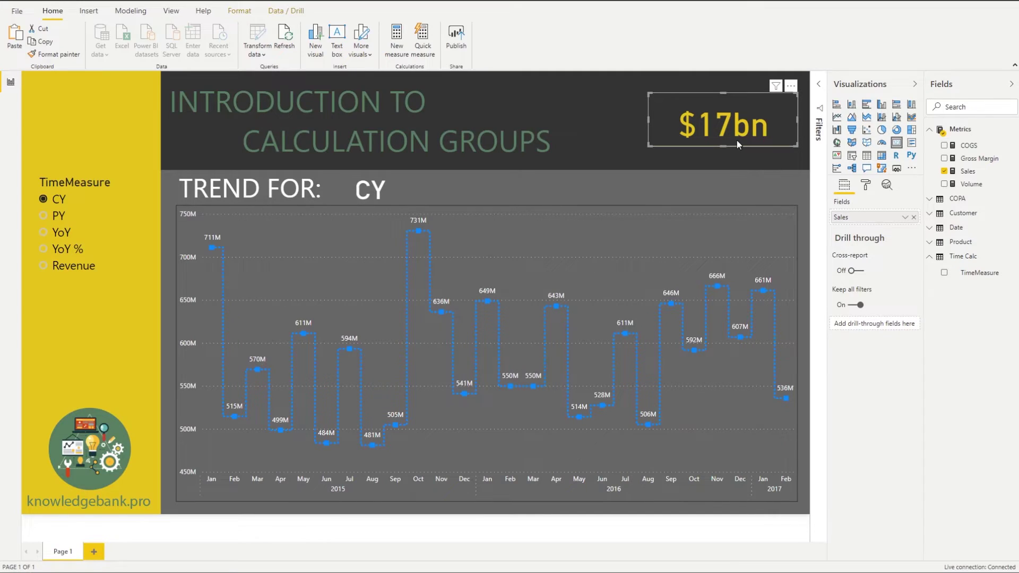
pyautogui.click(737, 223)
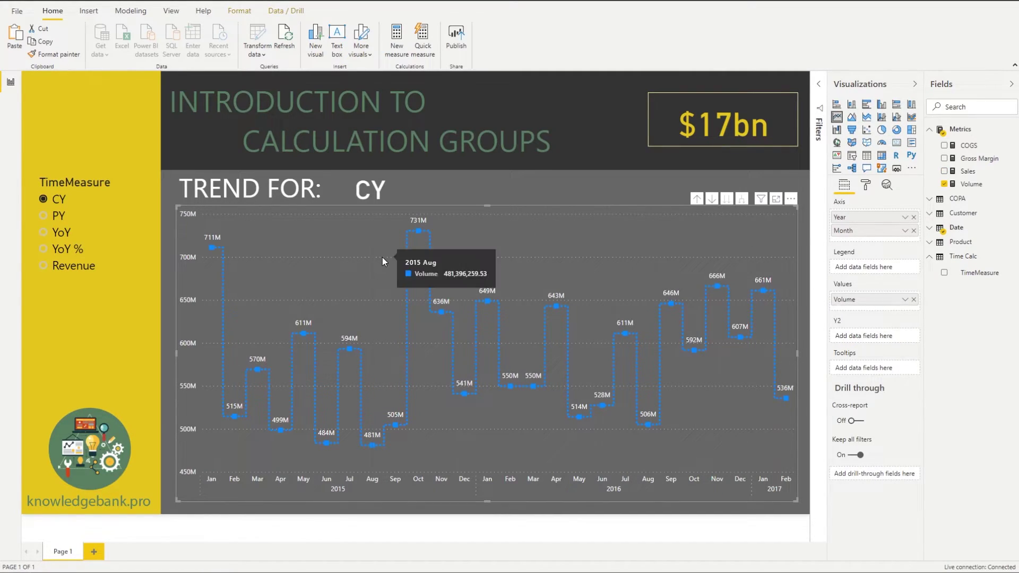
# - Compare the trend chart and card across the CY, PY, YoY and YoY % selections of the TimeMeasure slicer
pyautogui.click(58, 215)
pyautogui.click(65, 233)
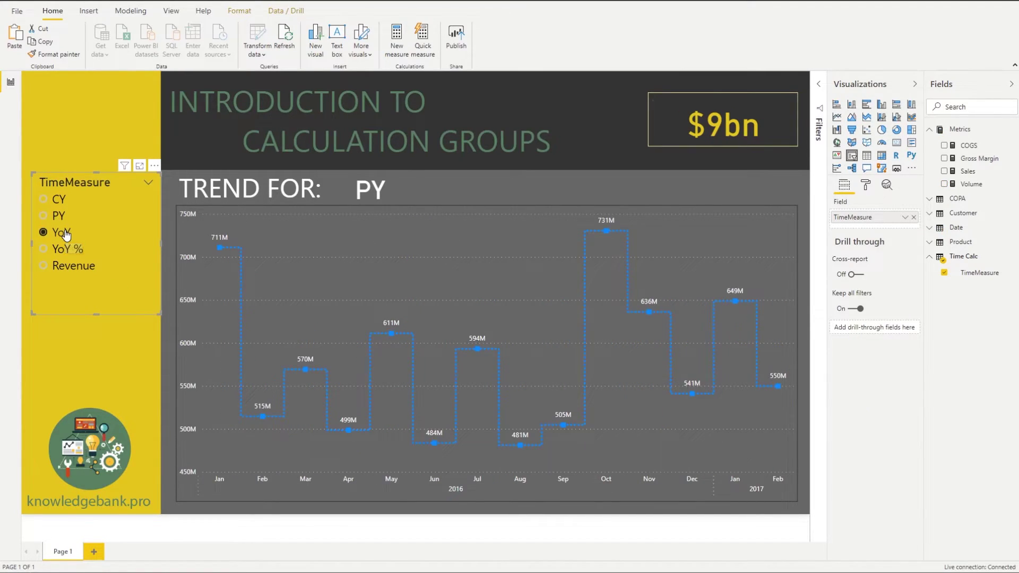
pyautogui.click(57, 201)
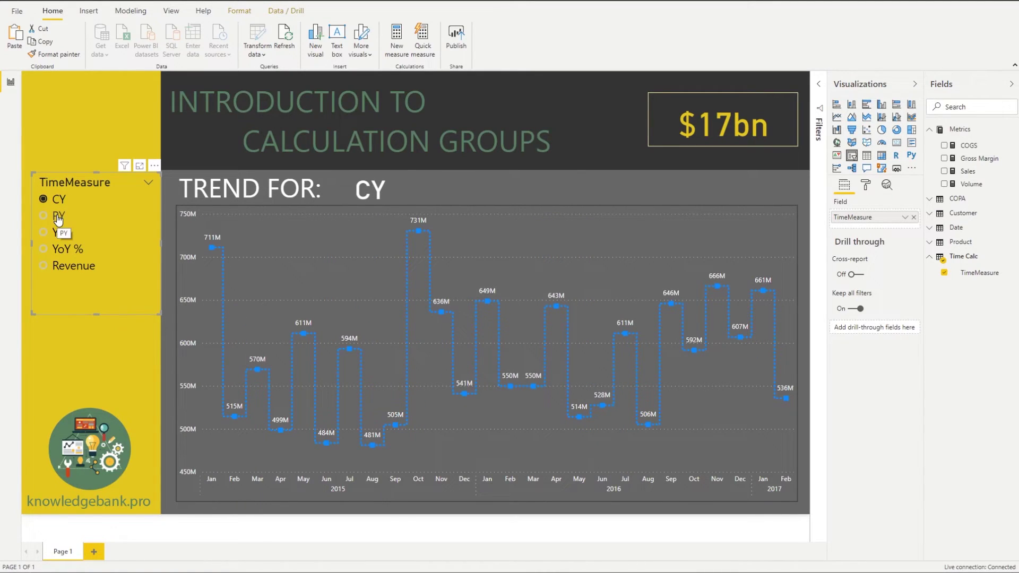
pyautogui.click(55, 219)
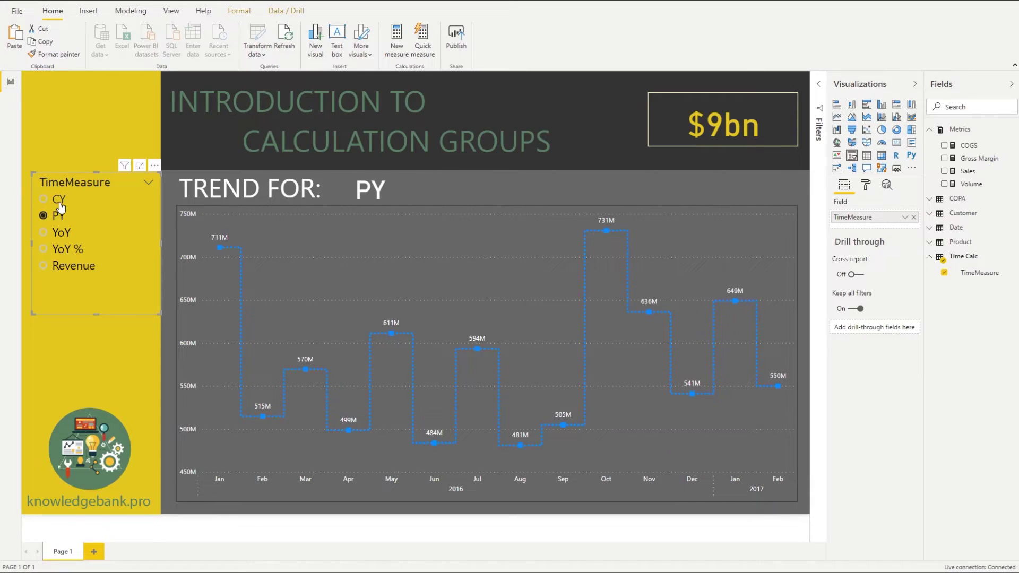
pyautogui.click(56, 199)
pyautogui.click(58, 217)
pyautogui.click(62, 233)
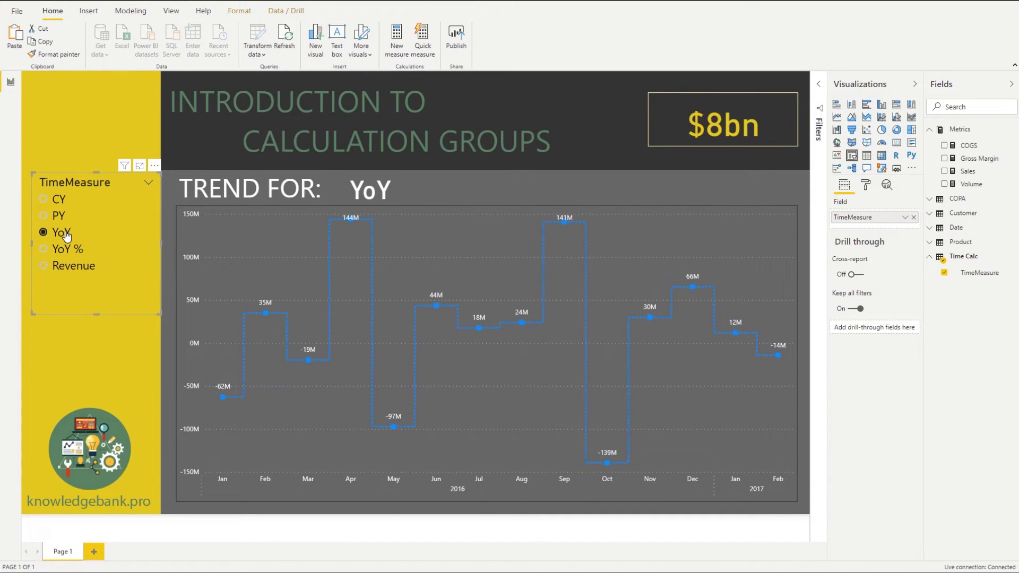
pyautogui.click(68, 251)
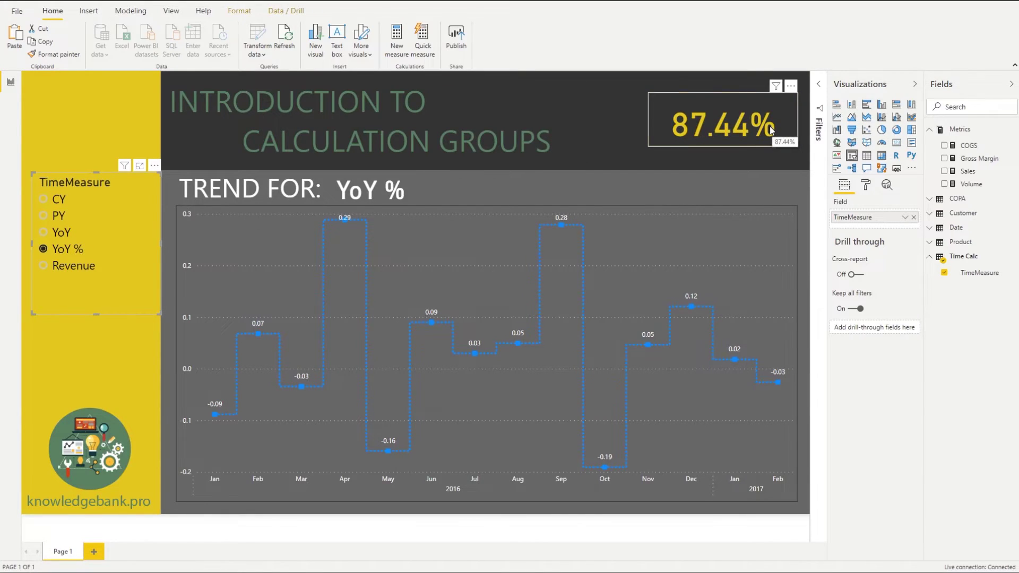
# - Compare the card's number format for CY, PY and YoY % with the chart labels, leaving the slicer on YoY % and no visual selected
pyautogui.click(56, 201)
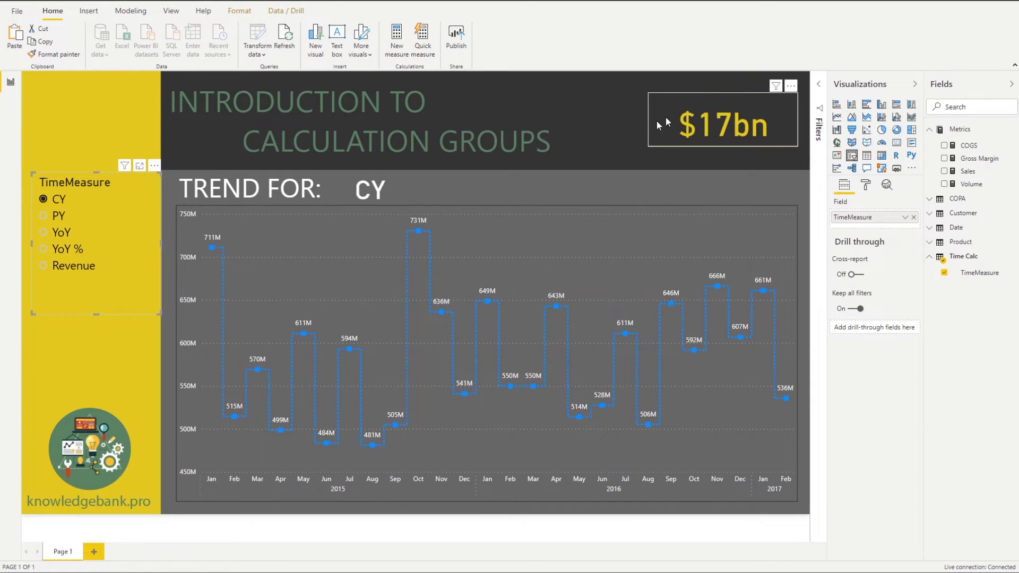
pyautogui.click(59, 217)
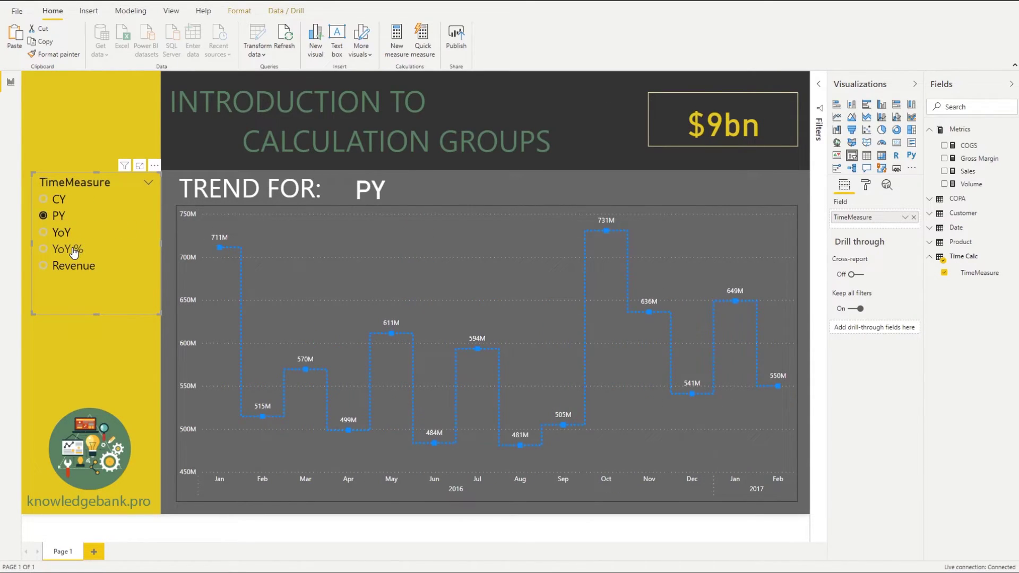
pyautogui.click(77, 250)
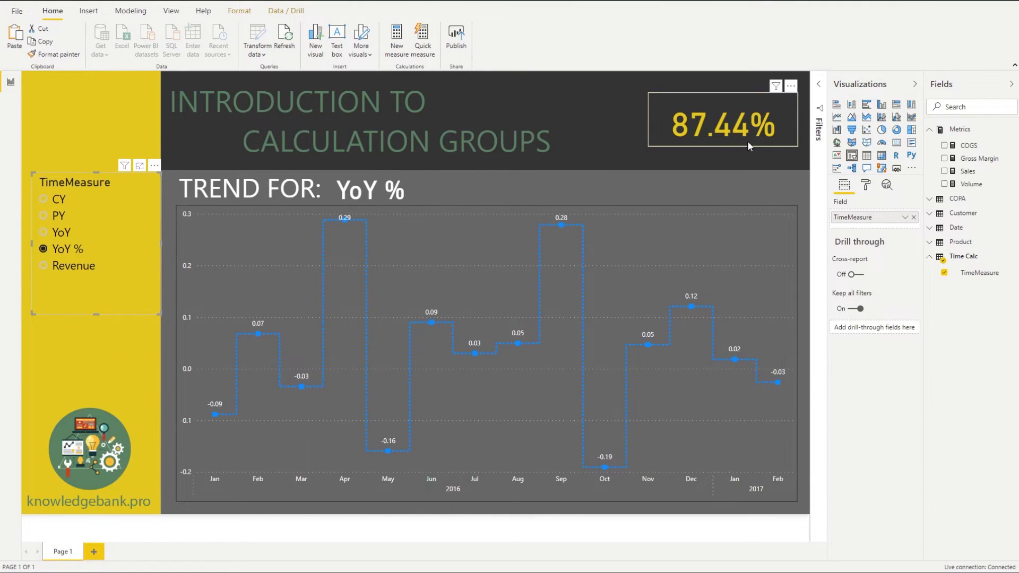
pyautogui.moveTo(746, 134)
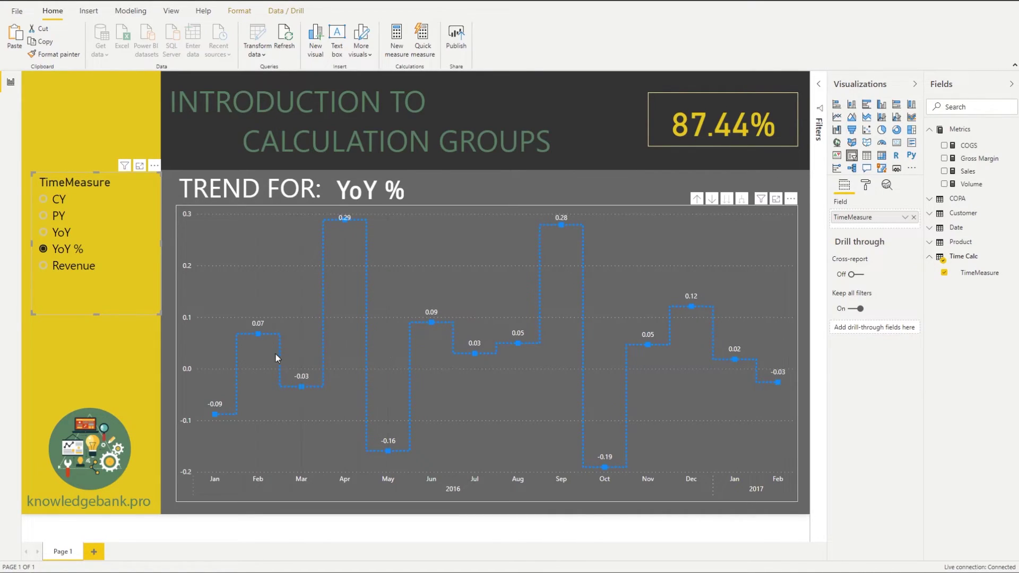
pyautogui.moveTo(580, 235)
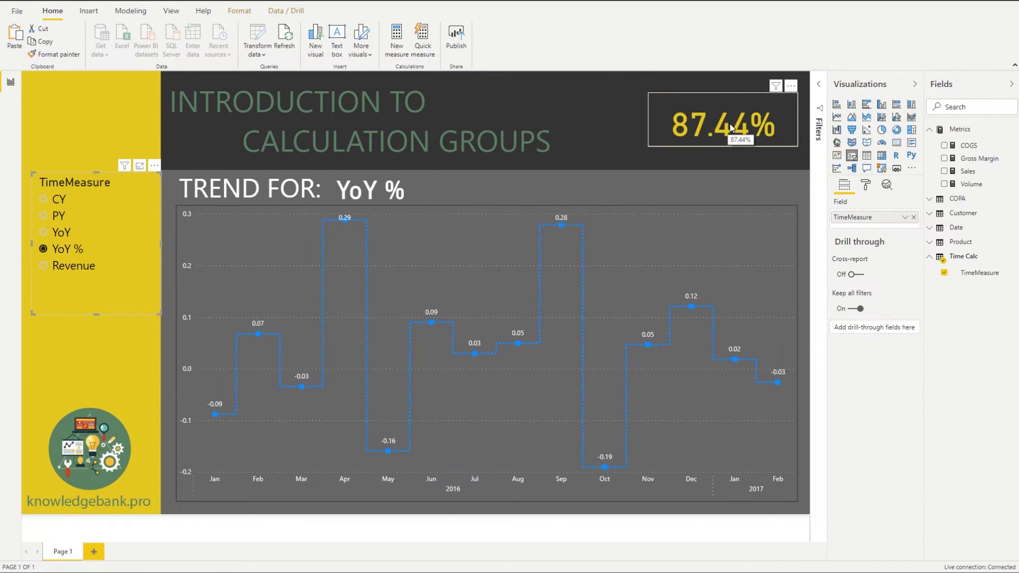
pyautogui.click(157, 447)
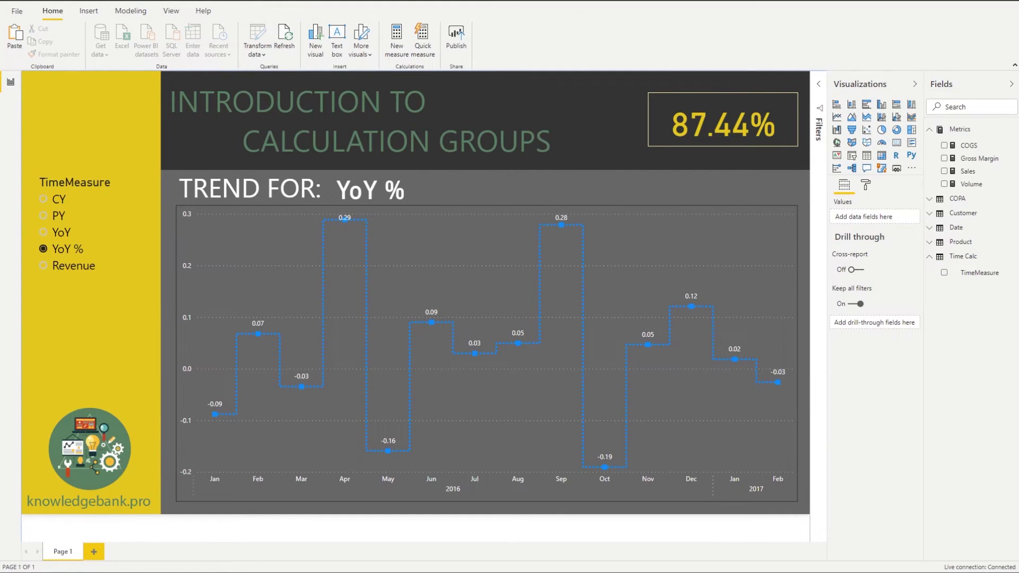